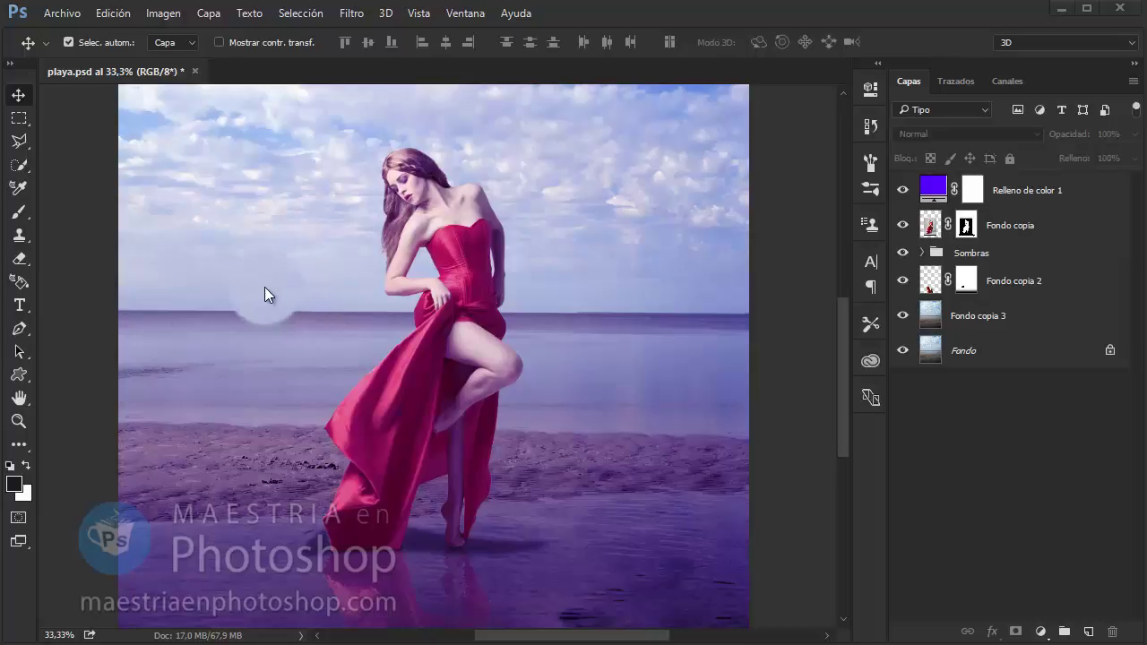
- Glance at the extra tools flyout and the Ventana menu, then return to the Move tool
left_click(24, 450)
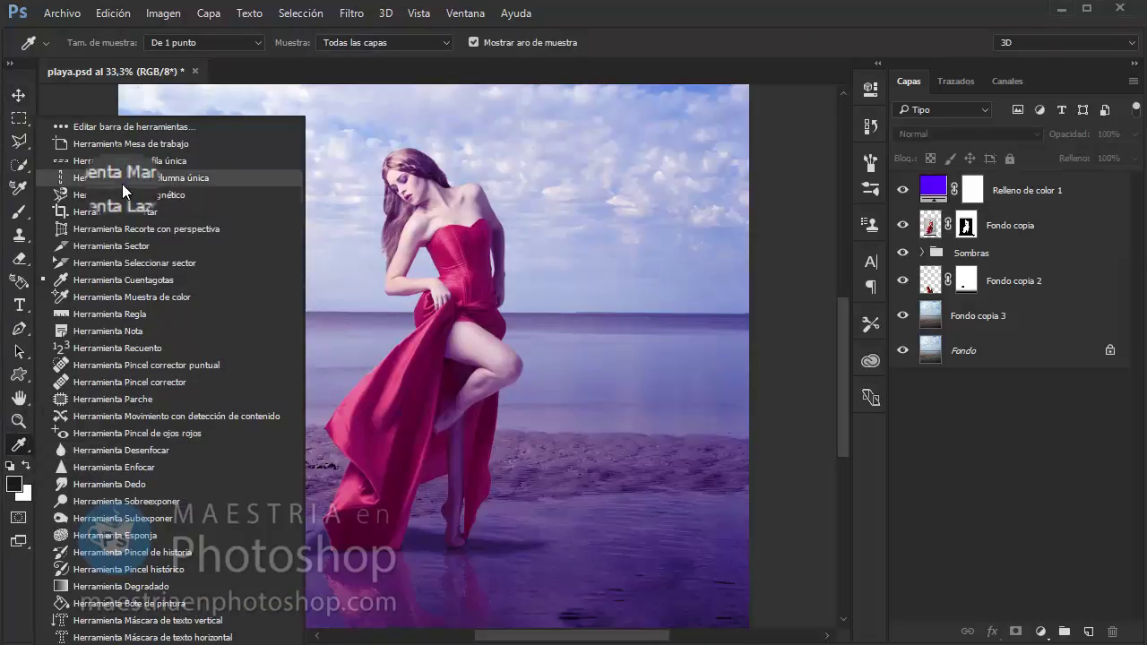
left_click(935, 377)
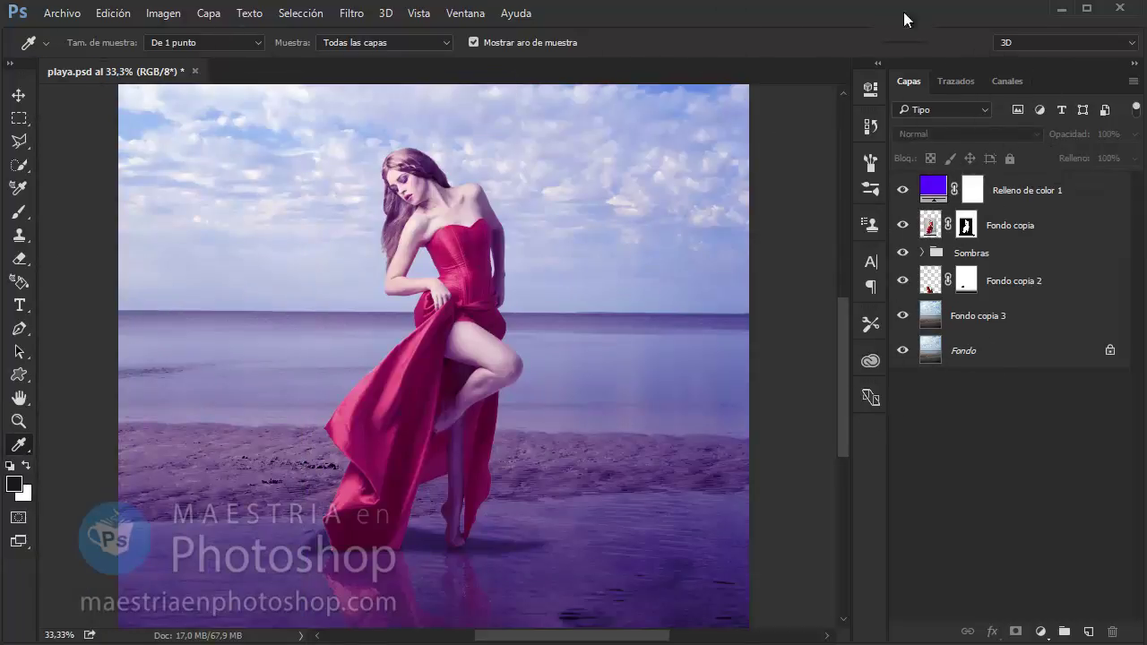
left_click(467, 15)
left_click(790, 39)
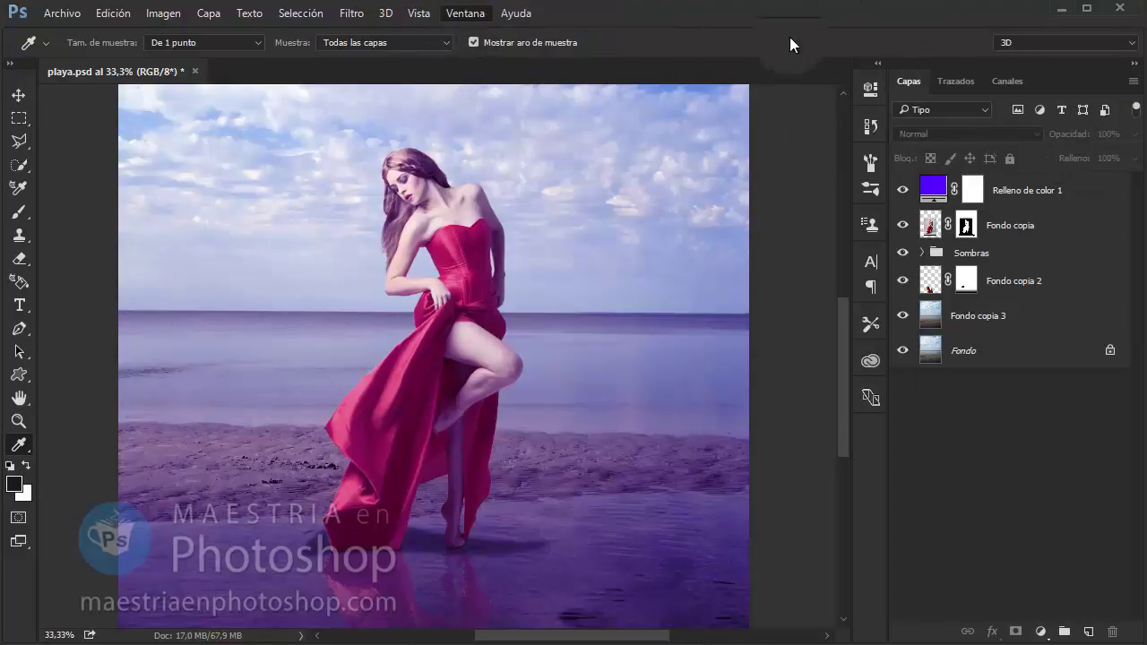
left_click(18, 97)
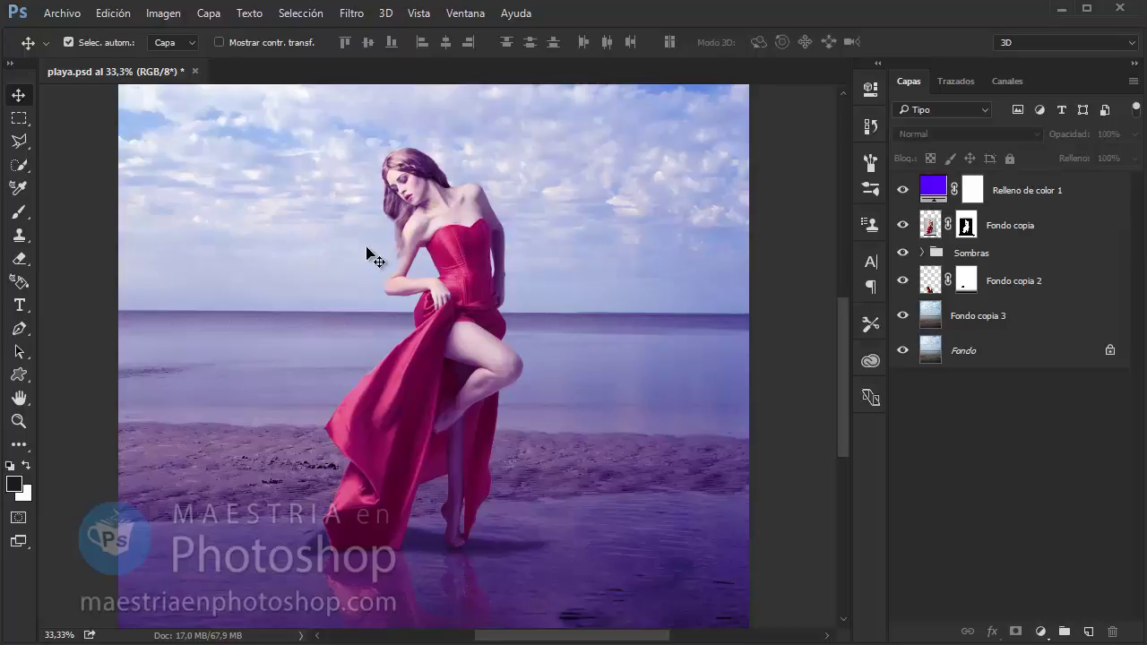
- Select the Fondo background layer in the Layers panel
left_click(1003, 359)
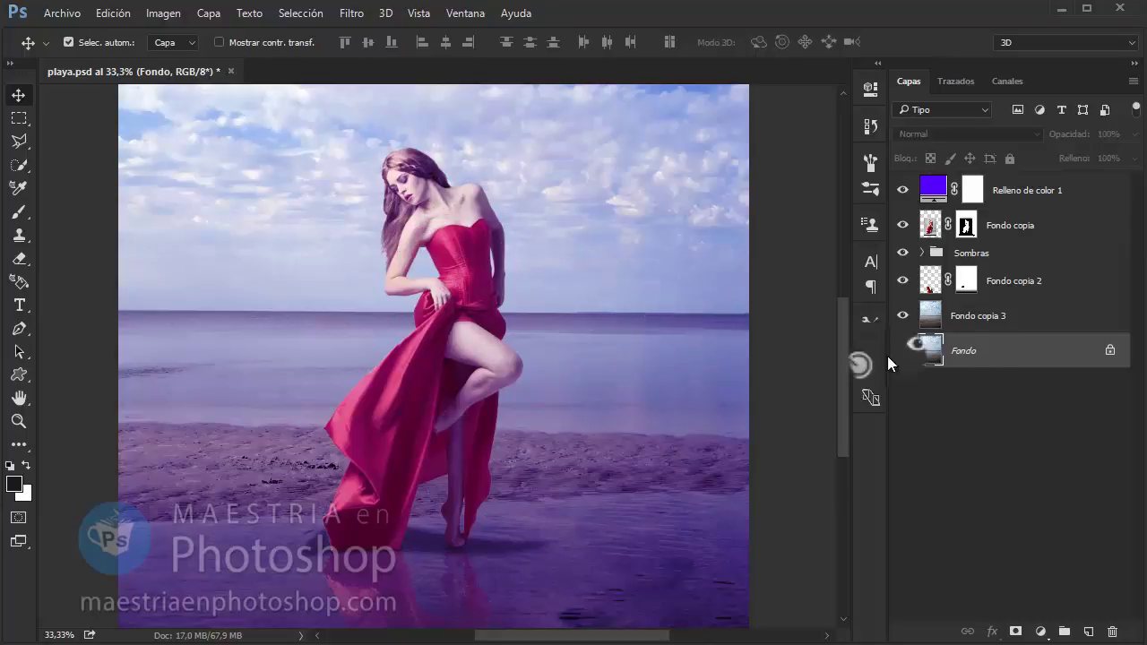
left_click_drag(1056, 358, 664, 331)
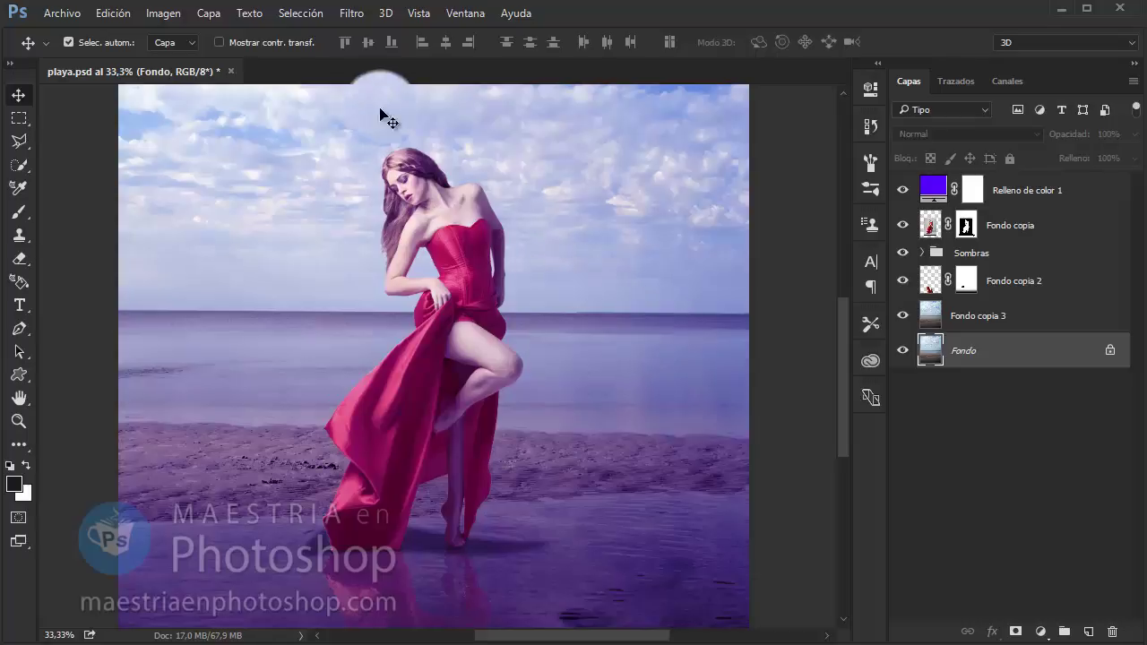
mouse_move(293, 270)
left_mouse_down()
mouse_move(332, 346)
mouse_move(552, 250)
left_mouse_up()
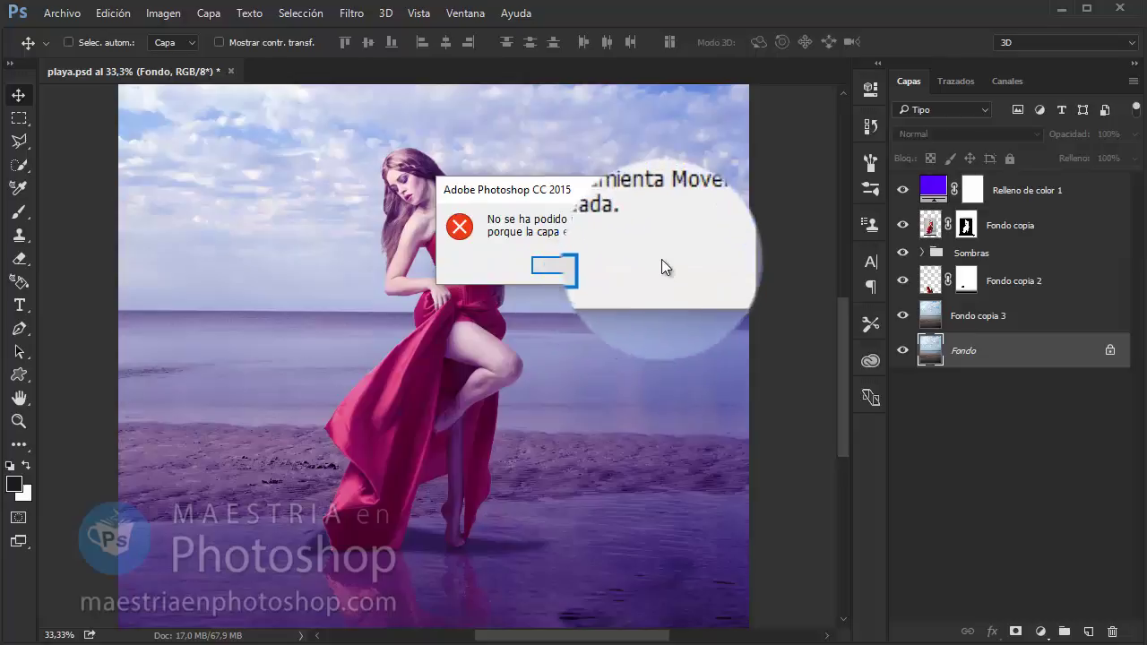
left_click(563, 267)
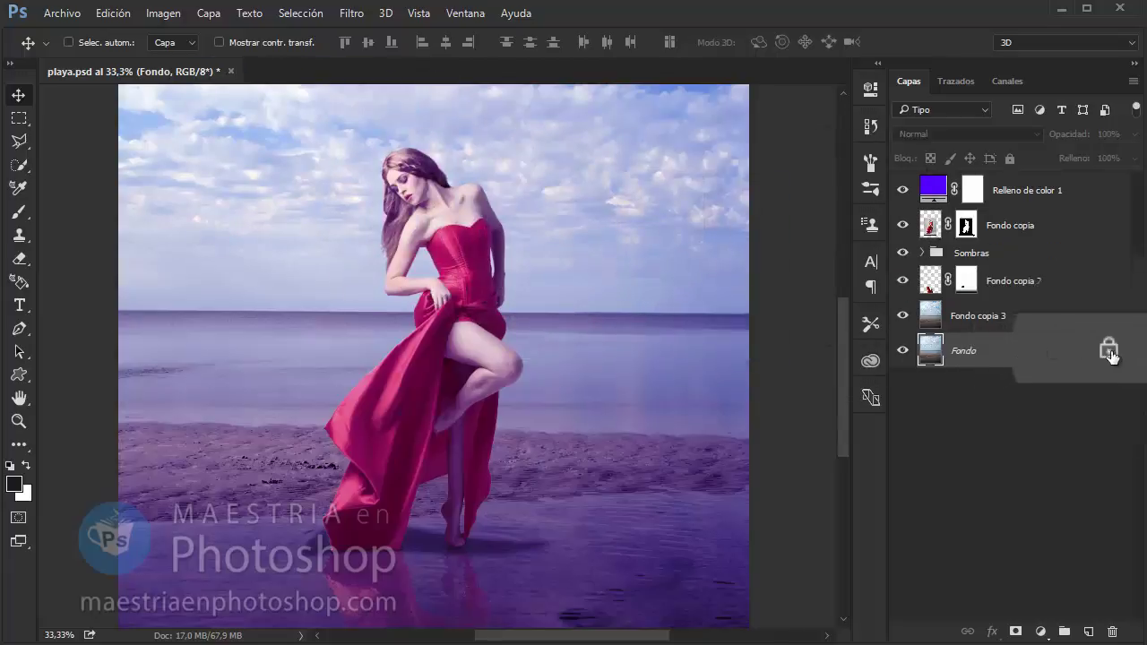
double_click(1024, 353)
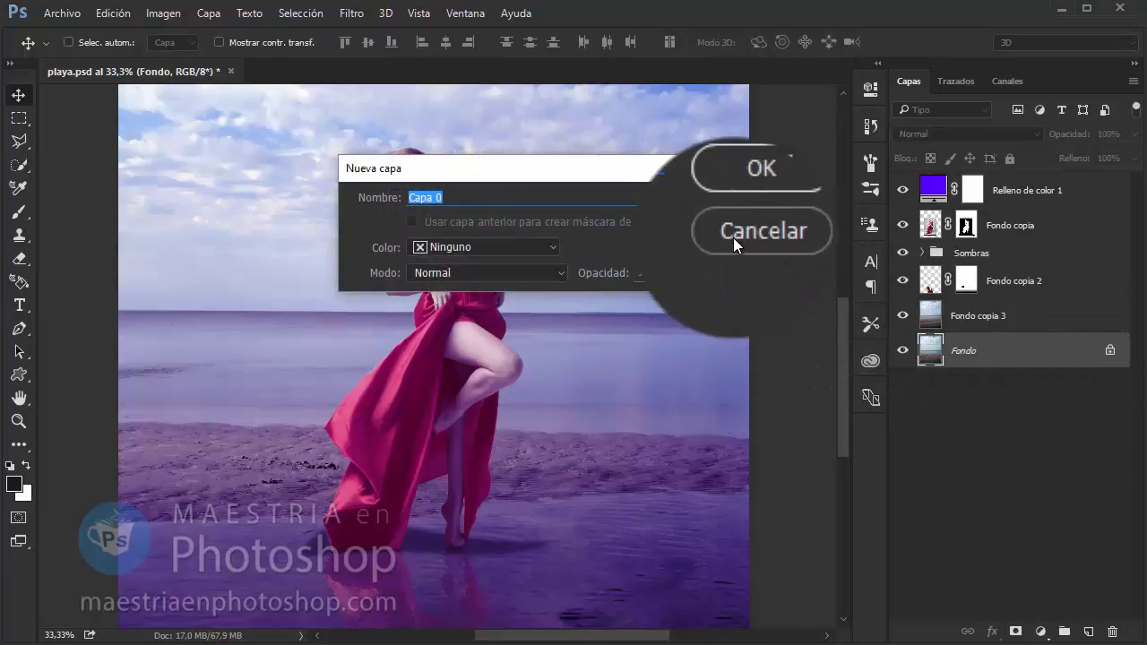
left_click(733, 238)
left_click_drag(1111, 358, 1127, 443)
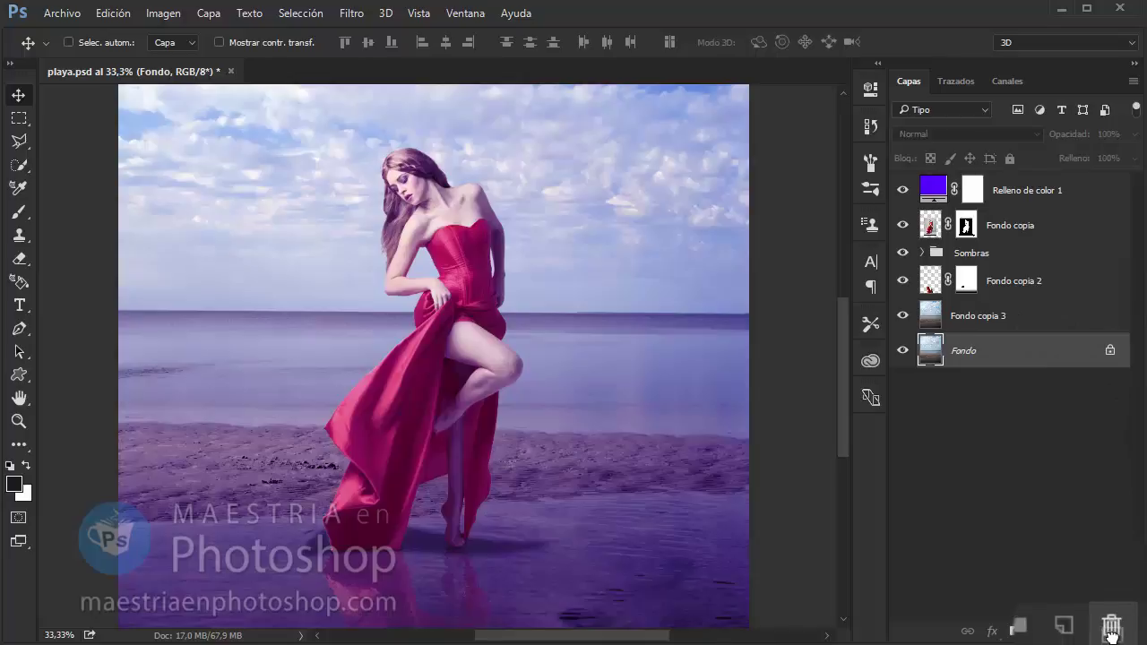
left_click_drag(1111, 635, 1112, 632)
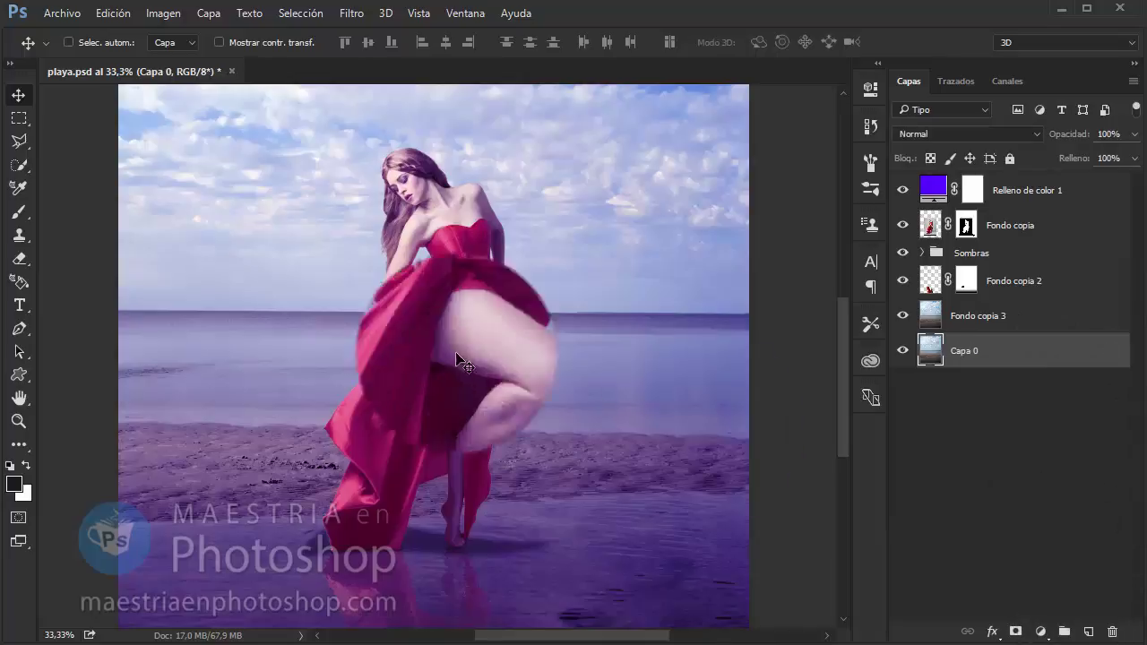
left_click(113, 13)
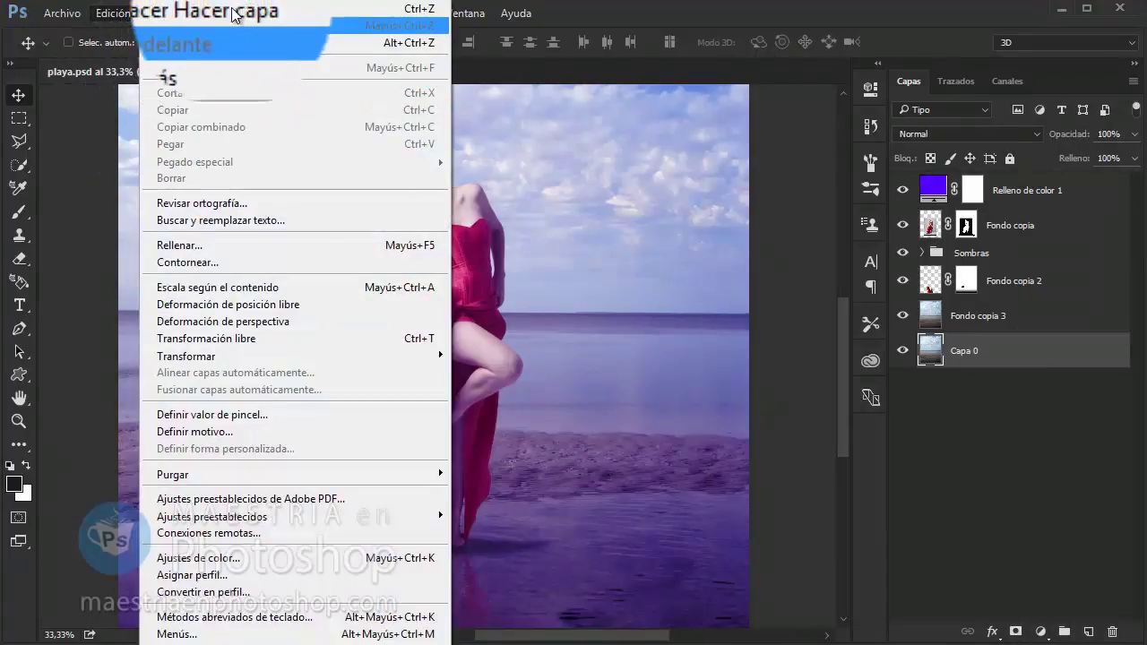
left_click(234, 8)
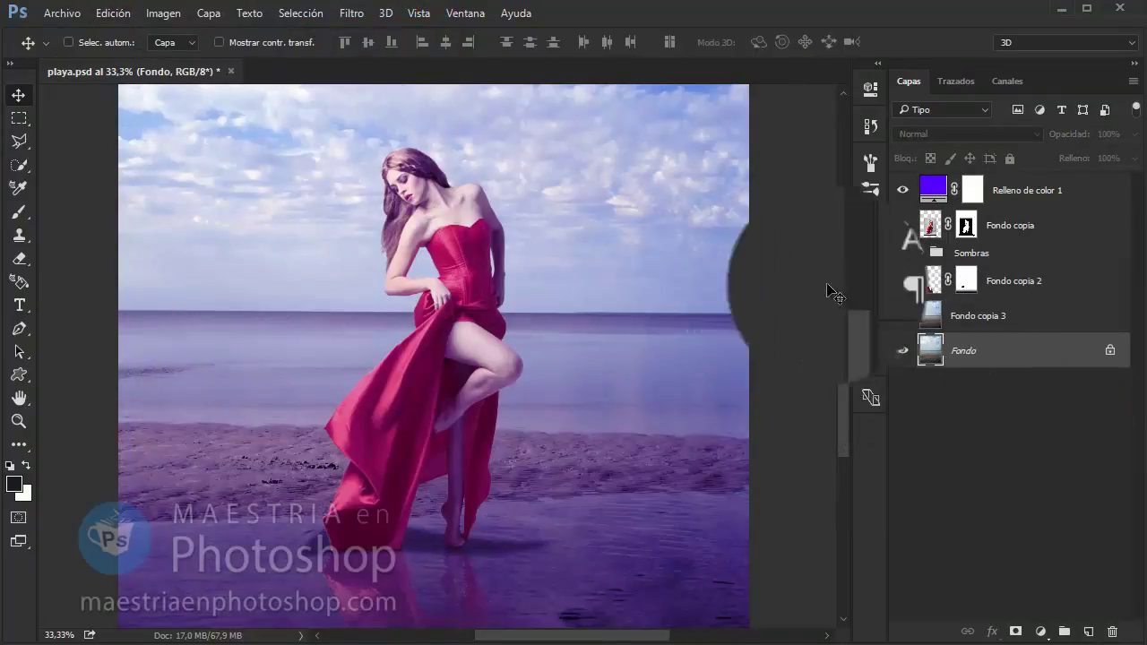
- Lock the position of Fondo copia 3 and confirm the Move tool can't shift it
left_click(1078, 323)
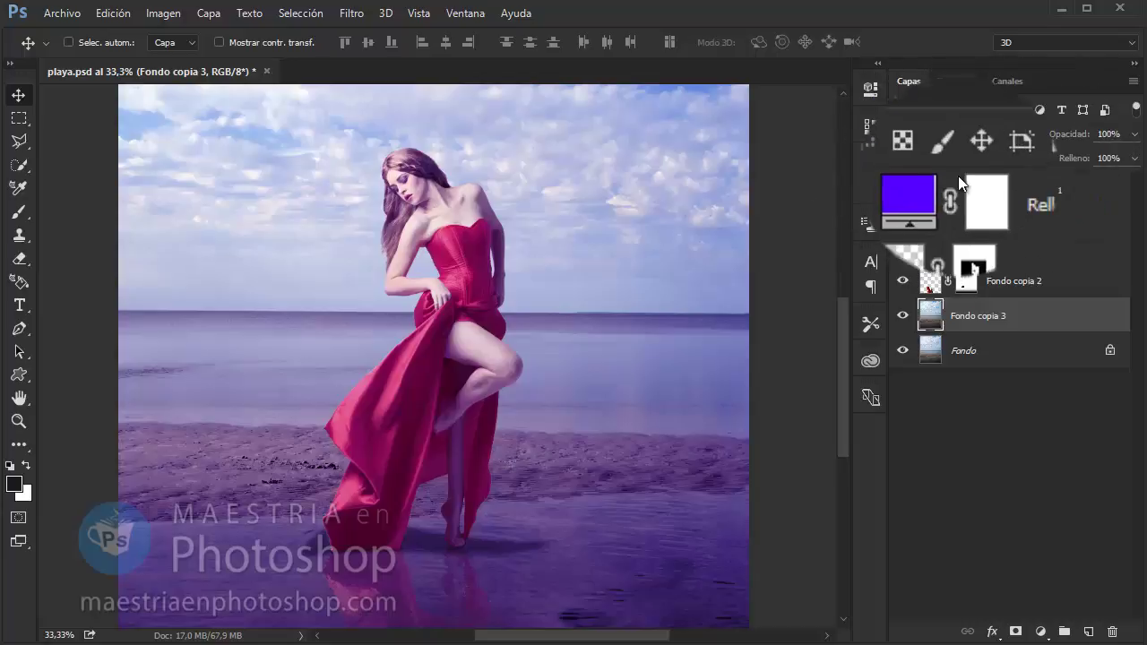
left_click(970, 158)
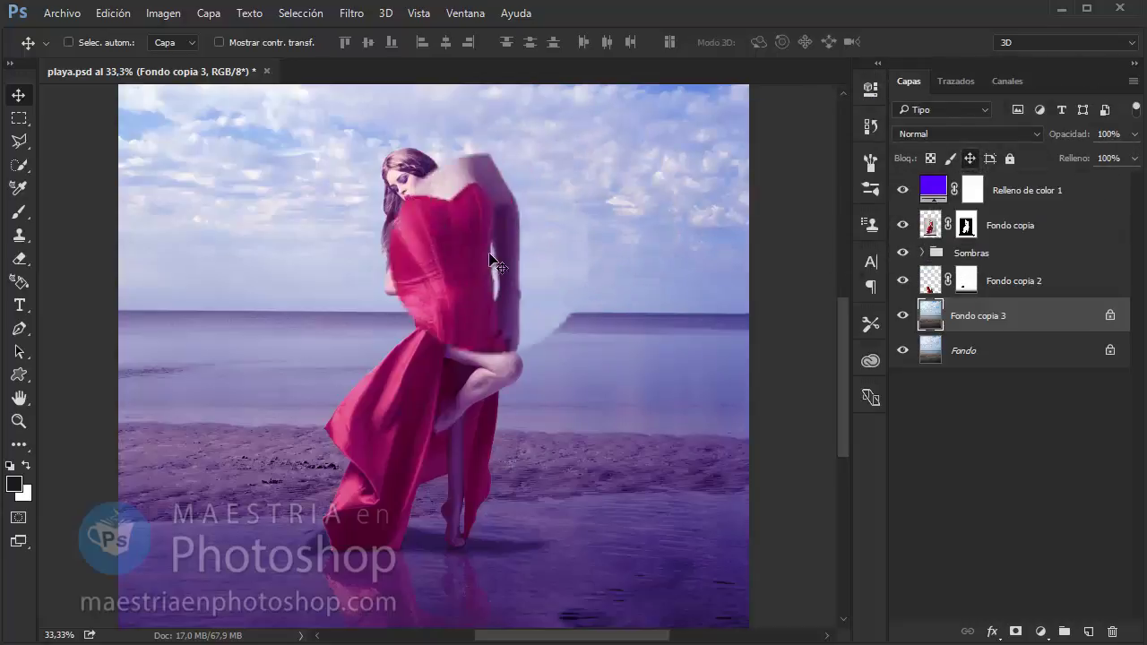
left_click(579, 271)
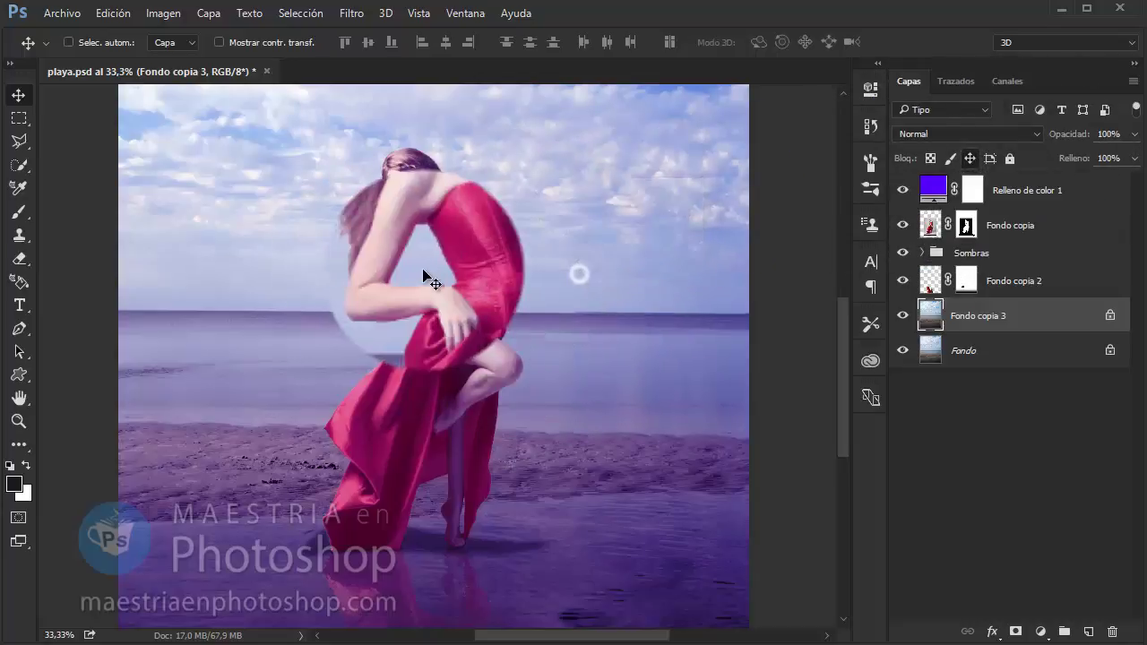
left_click(607, 267)
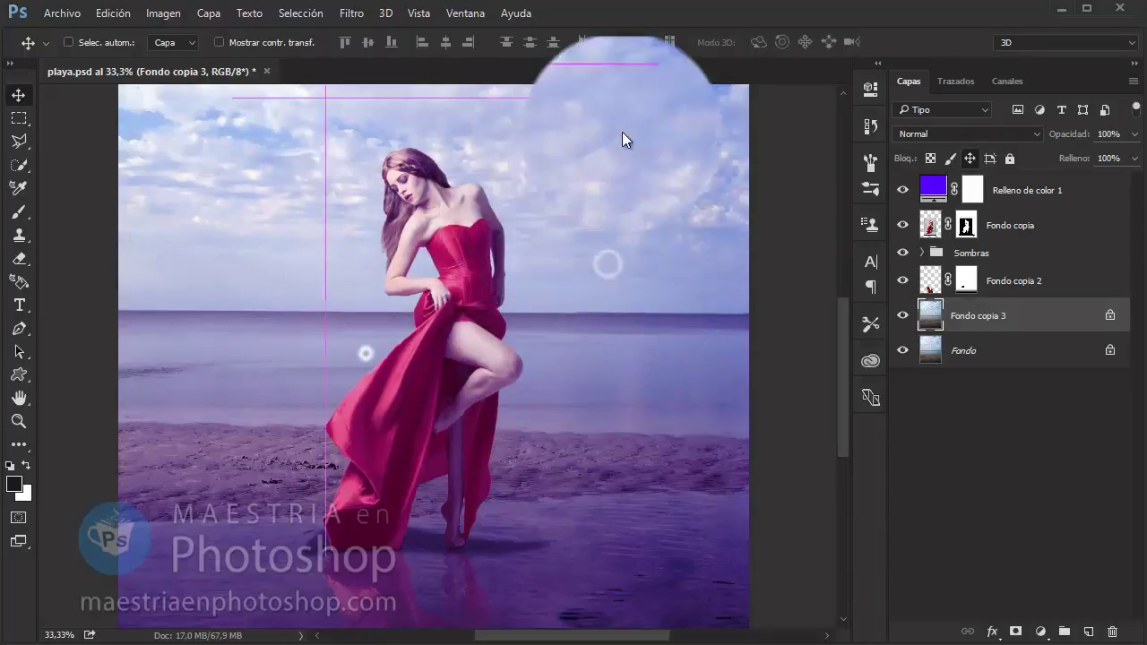
left_click(622, 141)
left_click(570, 276)
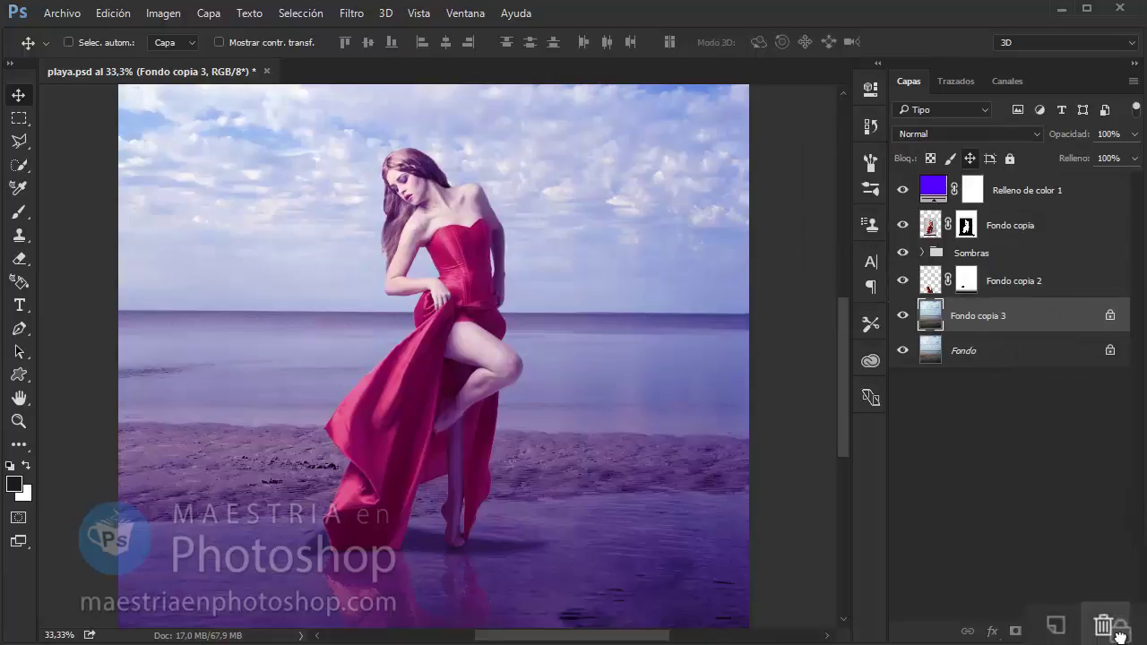
- Replace the position lock with Lock All on Fondo copia 3 and test moving it
left_click_drag(1119, 636, 1107, 627)
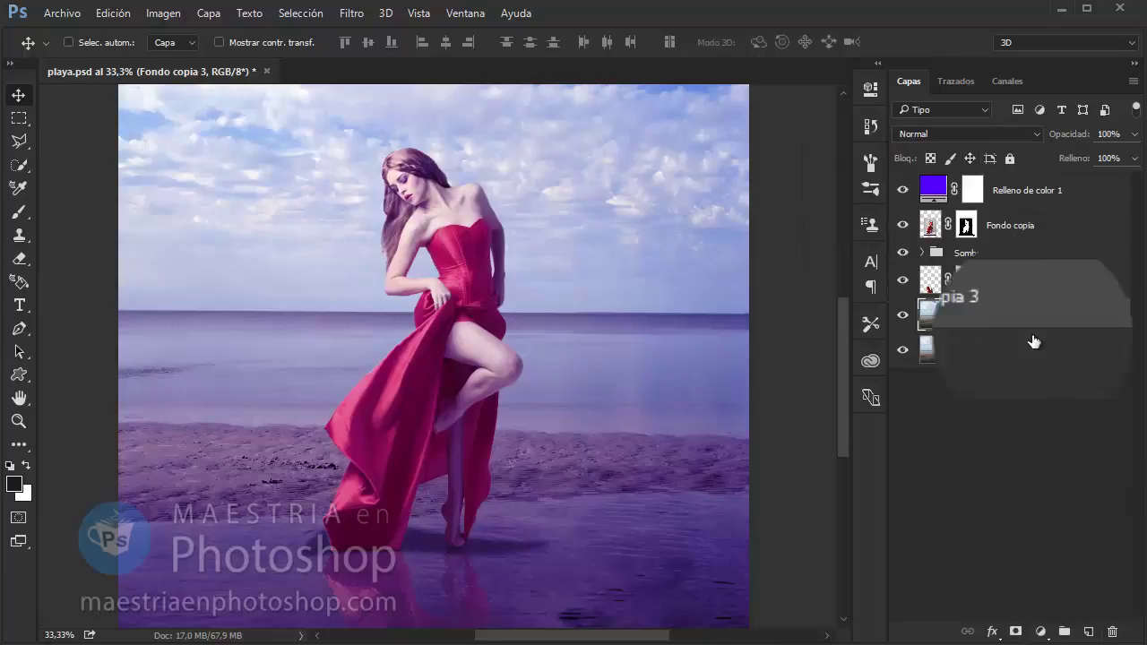
left_click(1010, 159)
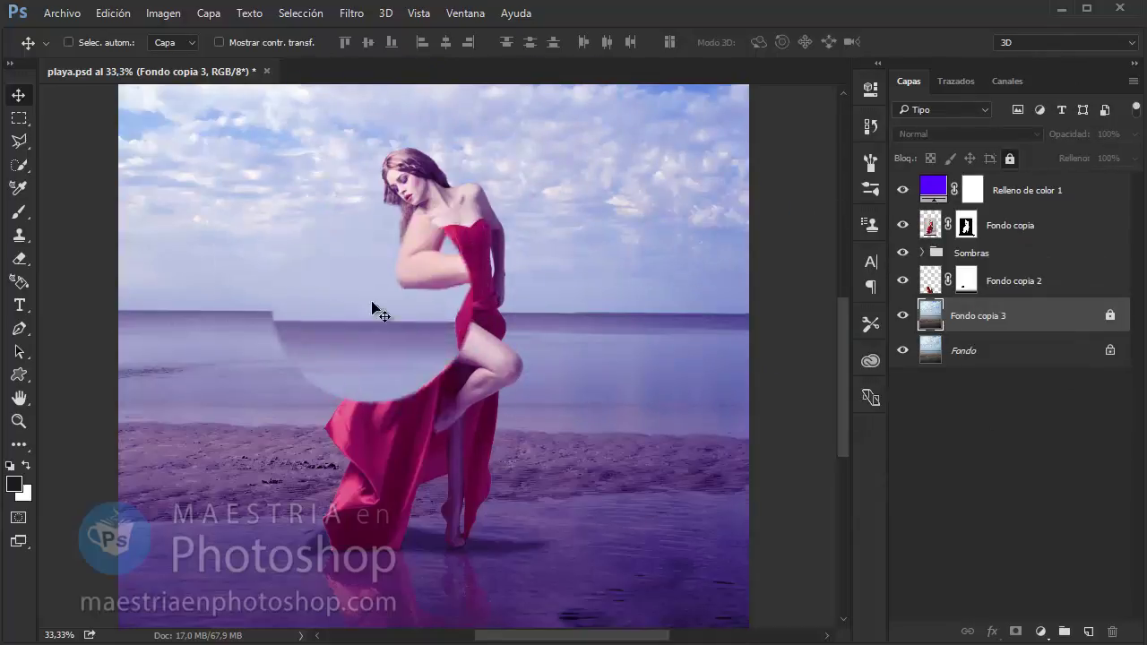
left_click(555, 228)
left_click(581, 267)
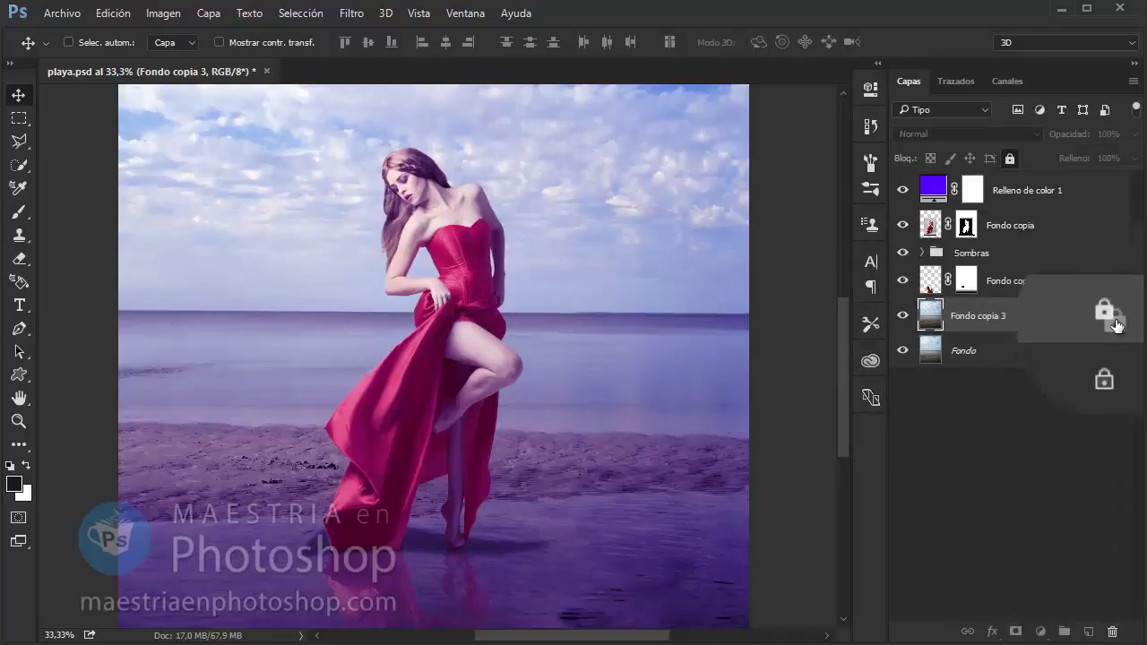
- Unlock Fondo copia 3 and enable Selec. autom. so canvas clicks pick the layer
left_click(1007, 161)
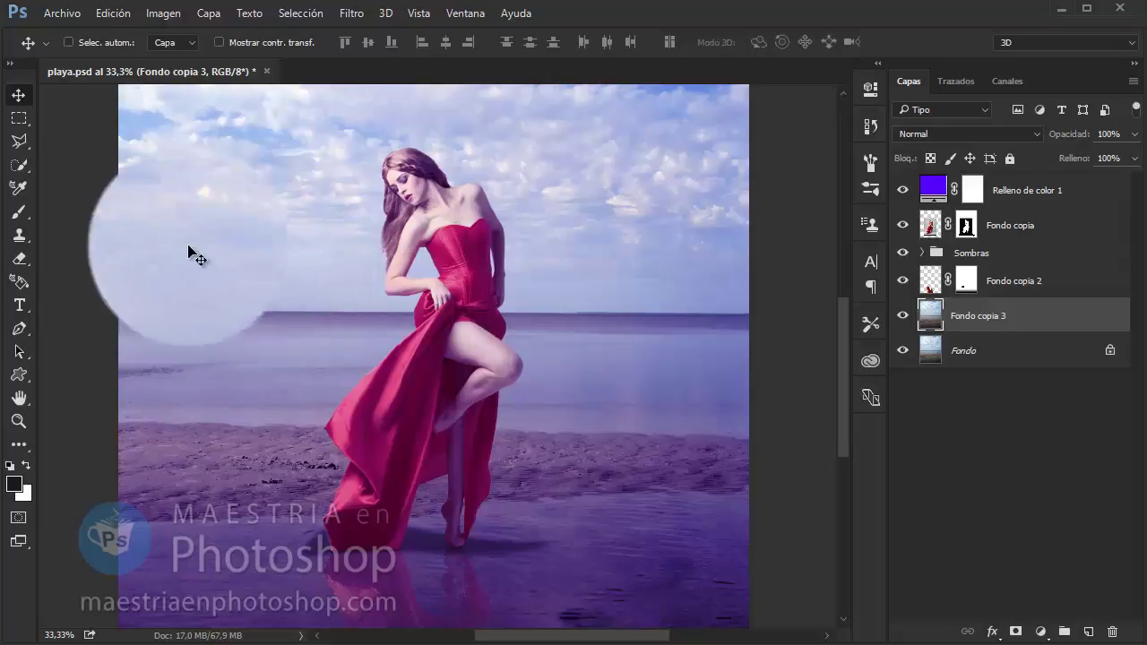
left_click(18, 375)
right_click(17, 375)
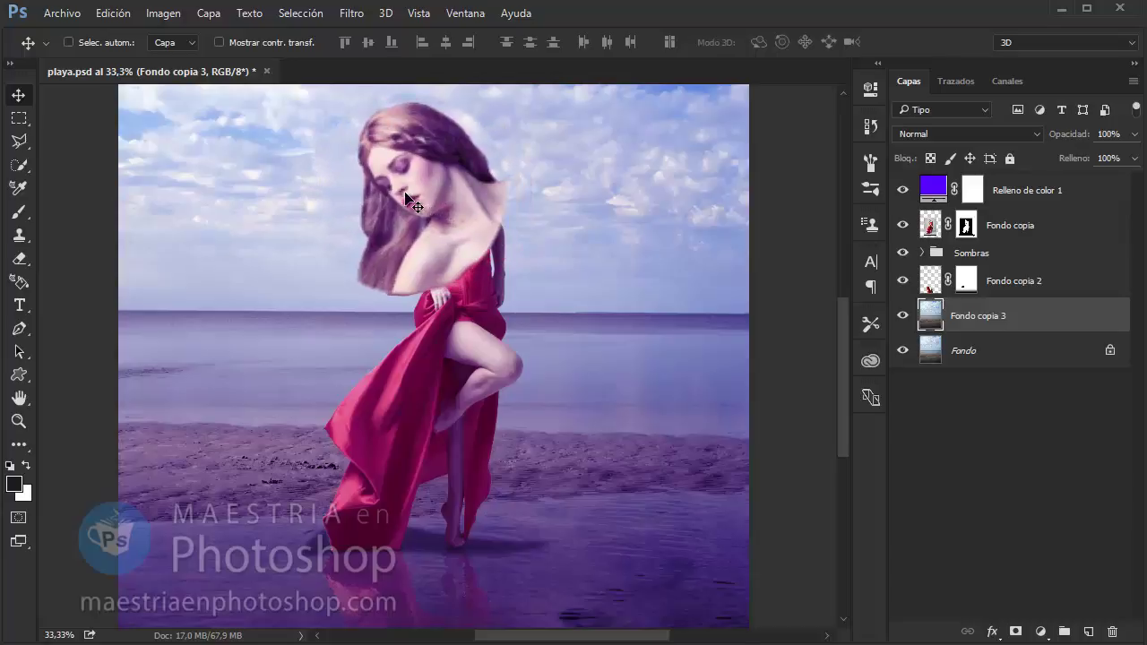
left_click(87, 41)
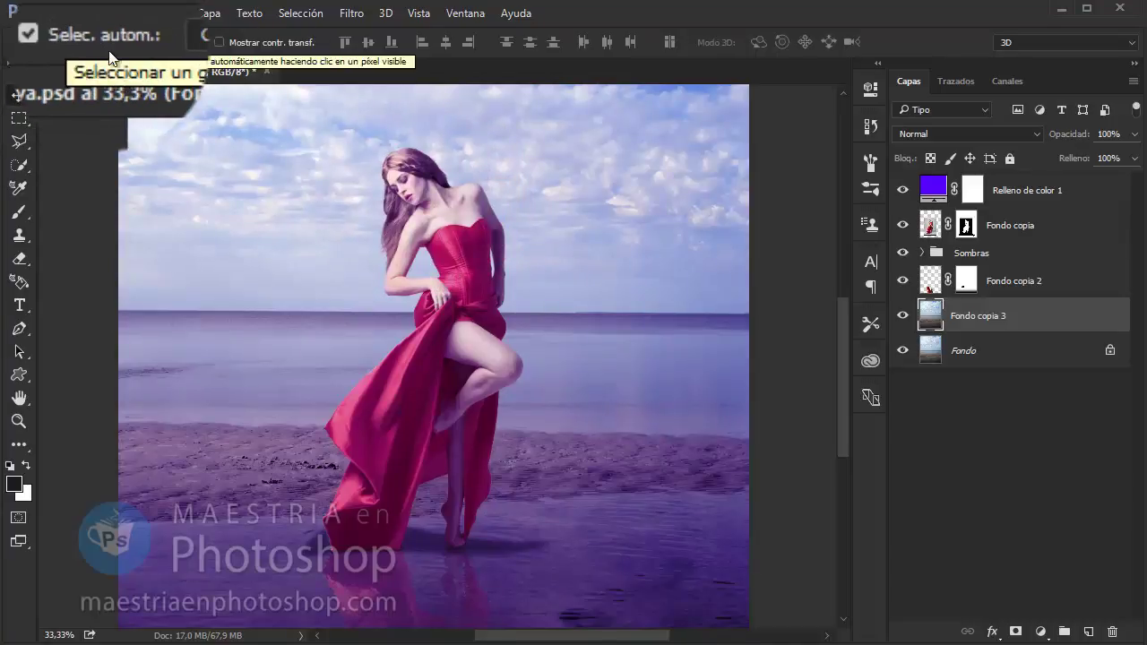
left_click(482, 269)
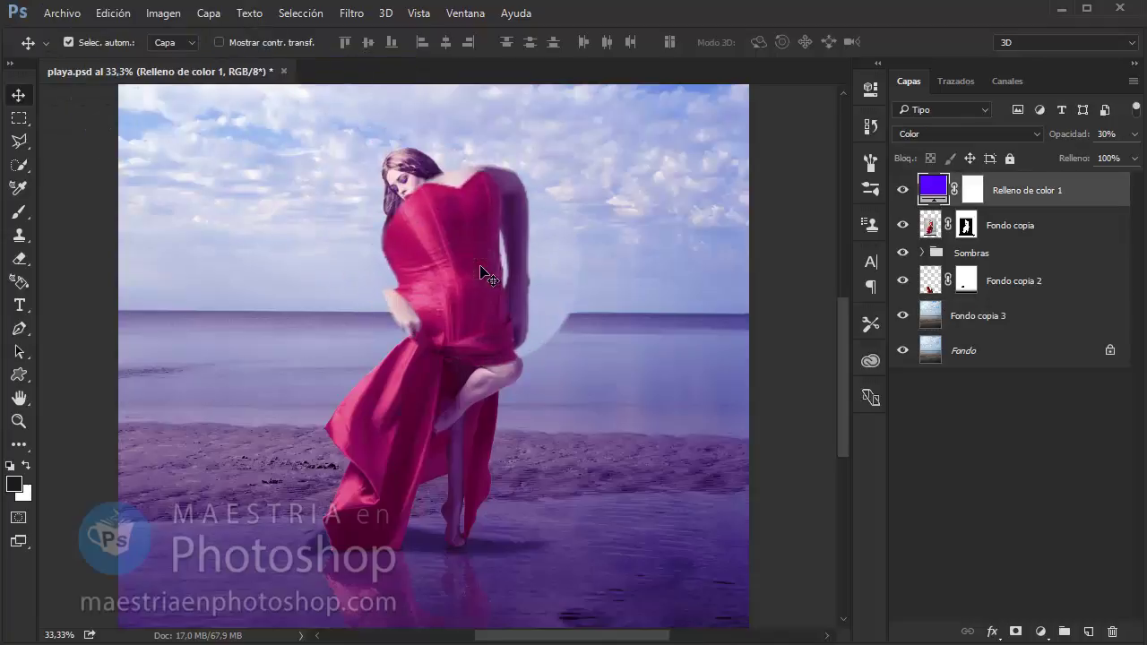
- Hide the purple Relleno de color 1 fill layer
left_click(282, 397)
left_click(486, 428)
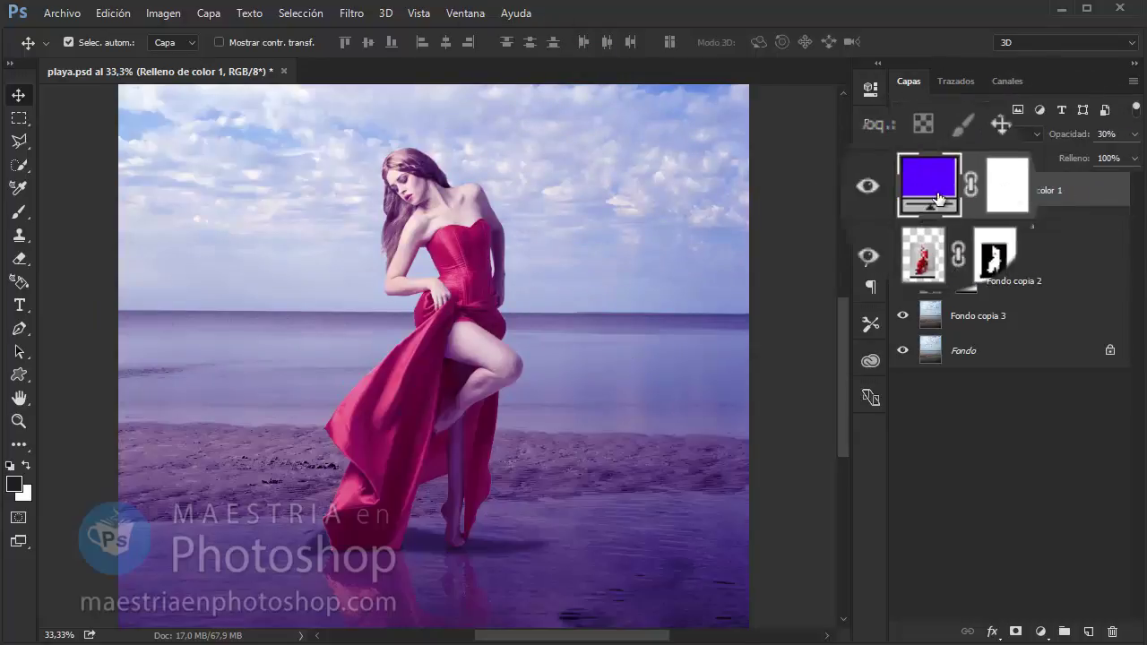
left_click(903, 190)
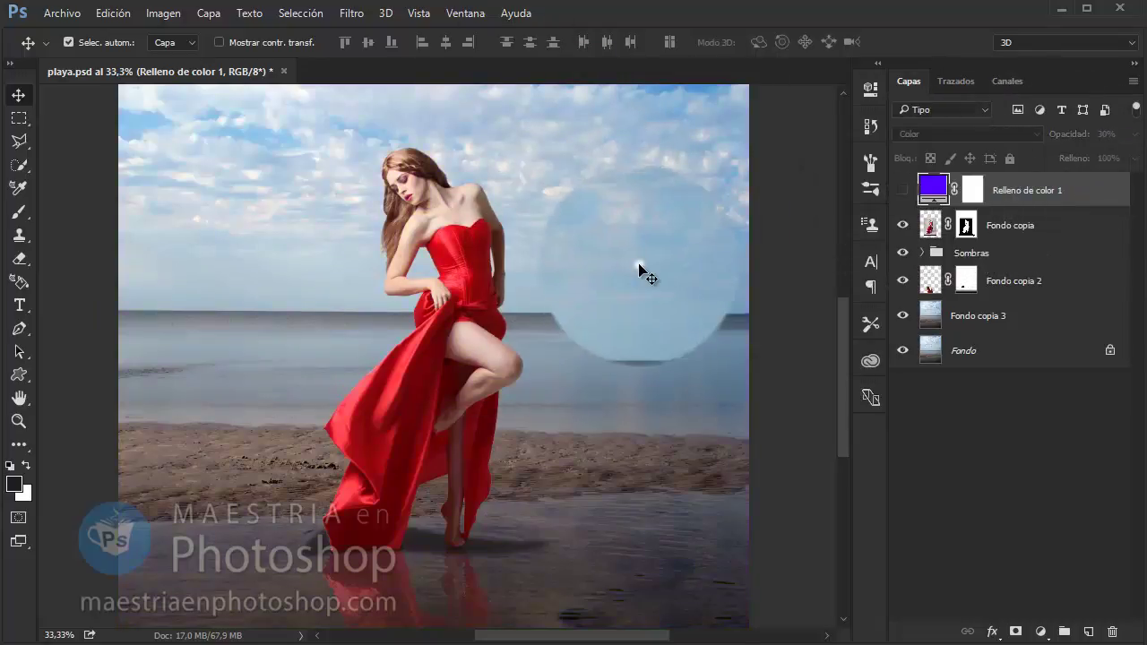
- Drag Fondo copia 3 and Fondo copia around the canvas using auto-selection, then return them
left_click_drag(640, 269, 487, 248)
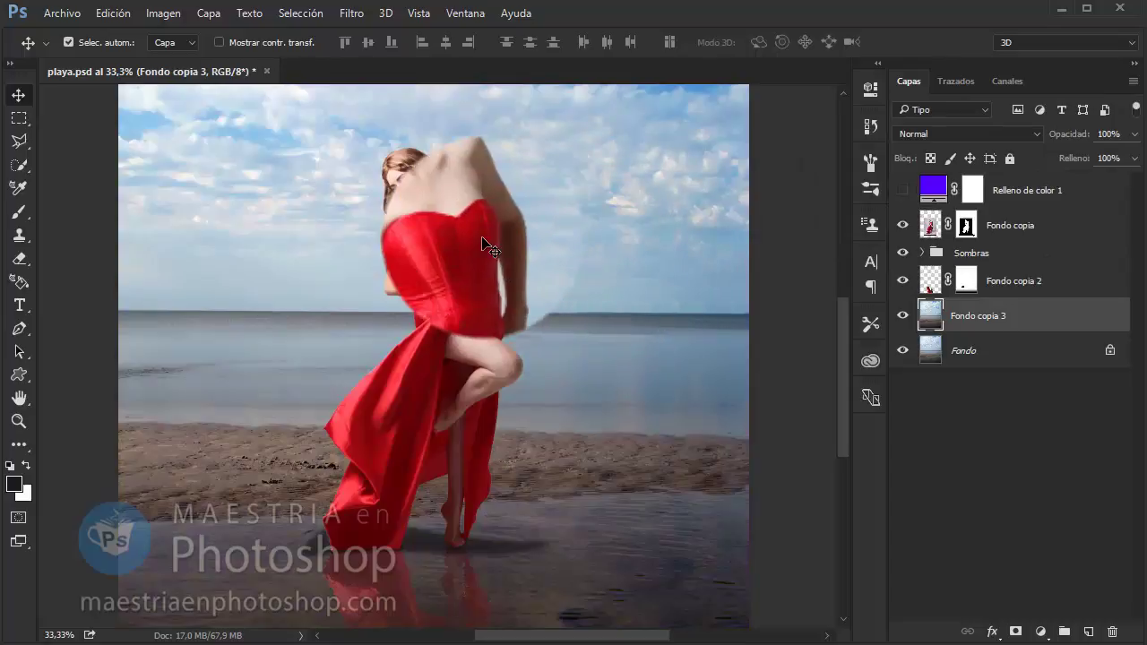
left_click(482, 240)
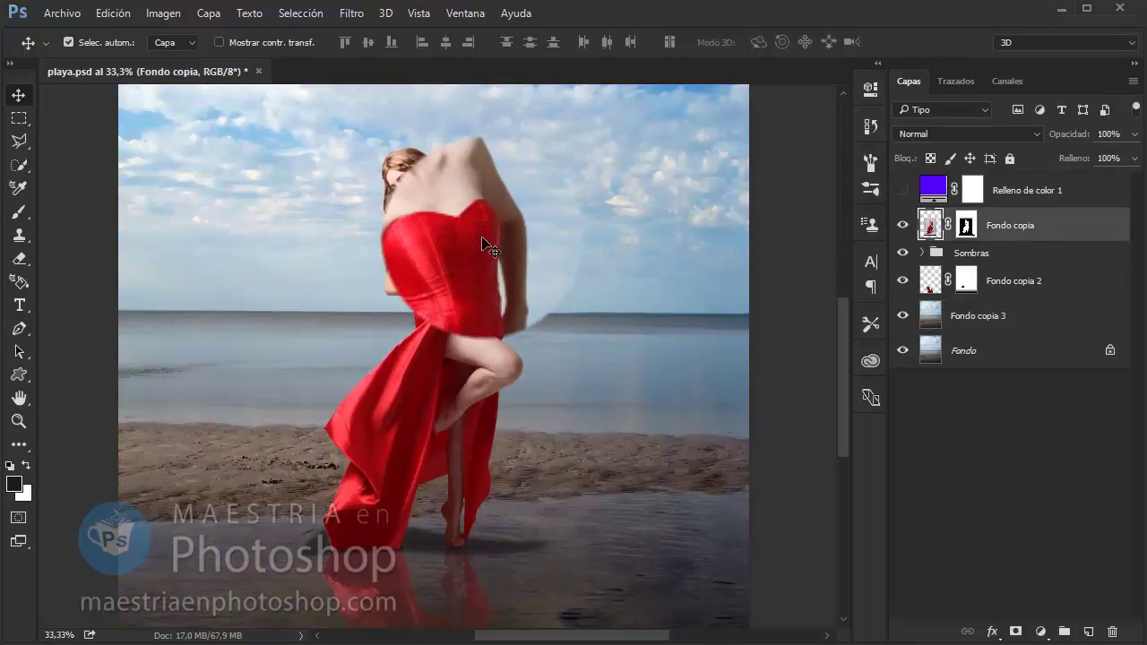
mouse_move(483, 239)
left_mouse_down()
mouse_move(428, 471)
mouse_move(493, 541)
mouse_move(789, 341)
mouse_move(691, 290)
mouse_move(192, 179)
mouse_move(225, 310)
mouse_move(296, 282)
mouse_move(77, 146)
mouse_move(65, 162)
mouse_move(57, 146)
mouse_move(153, 192)
mouse_move(281, 212)
left_mouse_up()
left_click(500, 540)
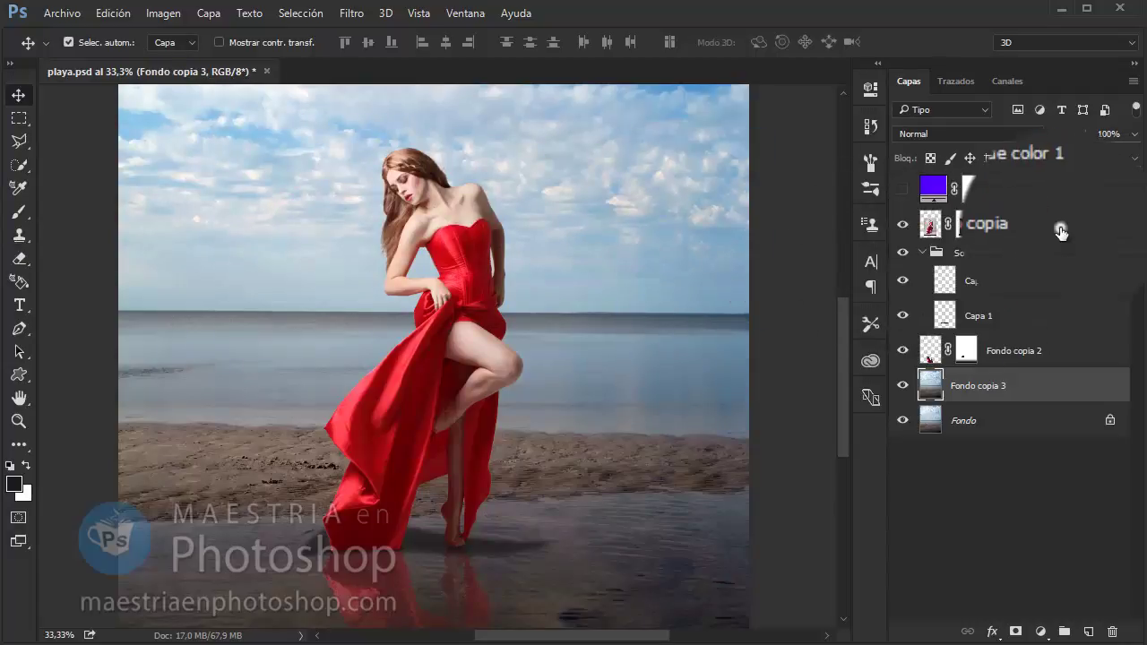
- Set Fondo copia 2 to 50% opacity, marquee-select layers, then switch off Selec. autom
left_click(1067, 349)
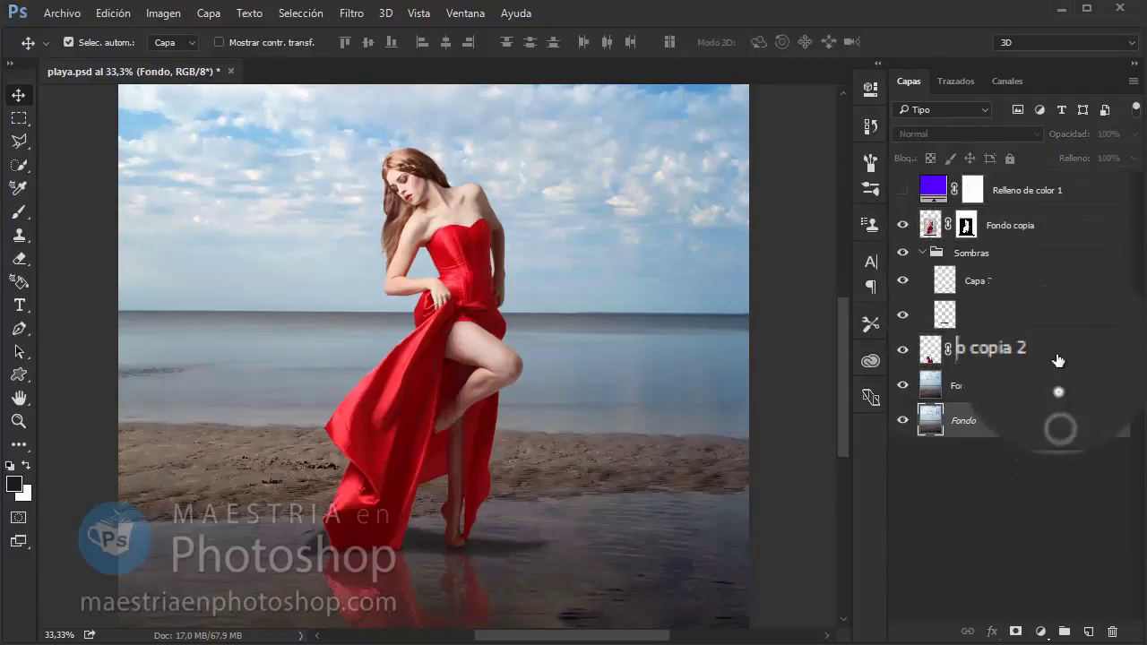
key("5")
mouse_move(113, 188)
left_mouse_down()
mouse_move(787, 523)
mouse_move(811, 525)
left_mouse_up()
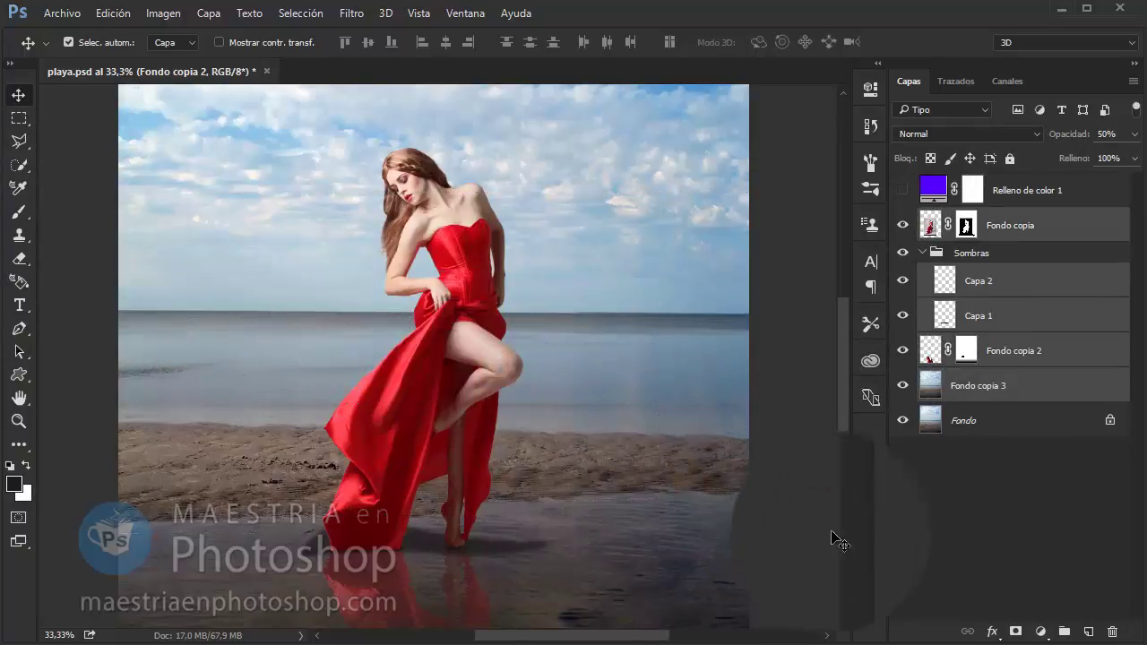
left_click(838, 540)
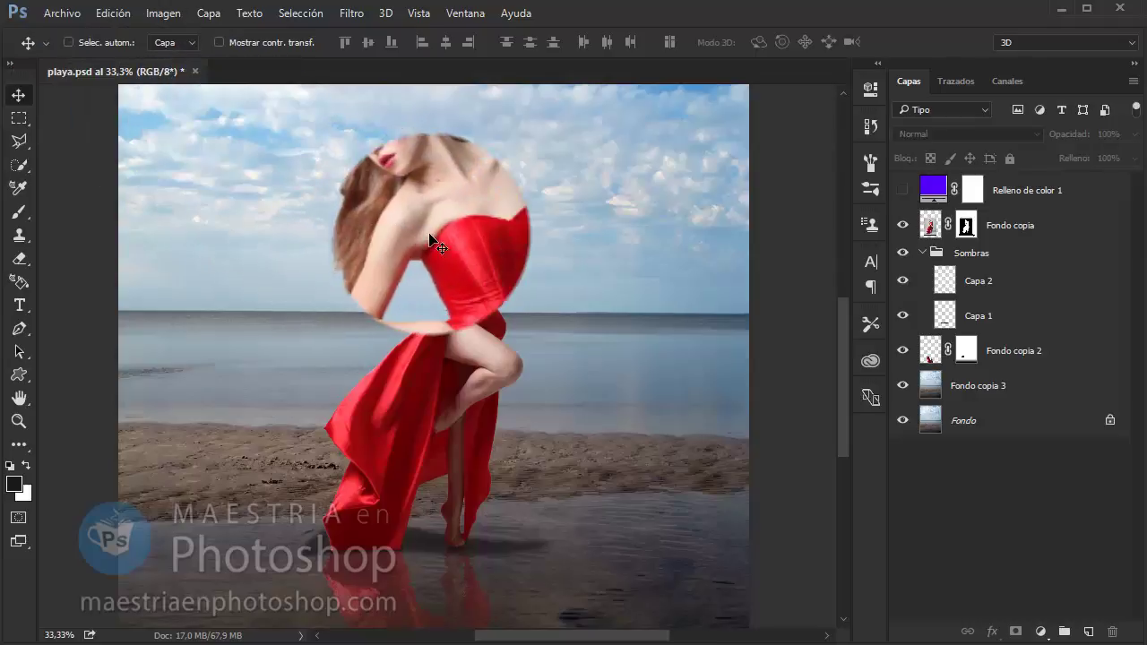
key("ctrl")
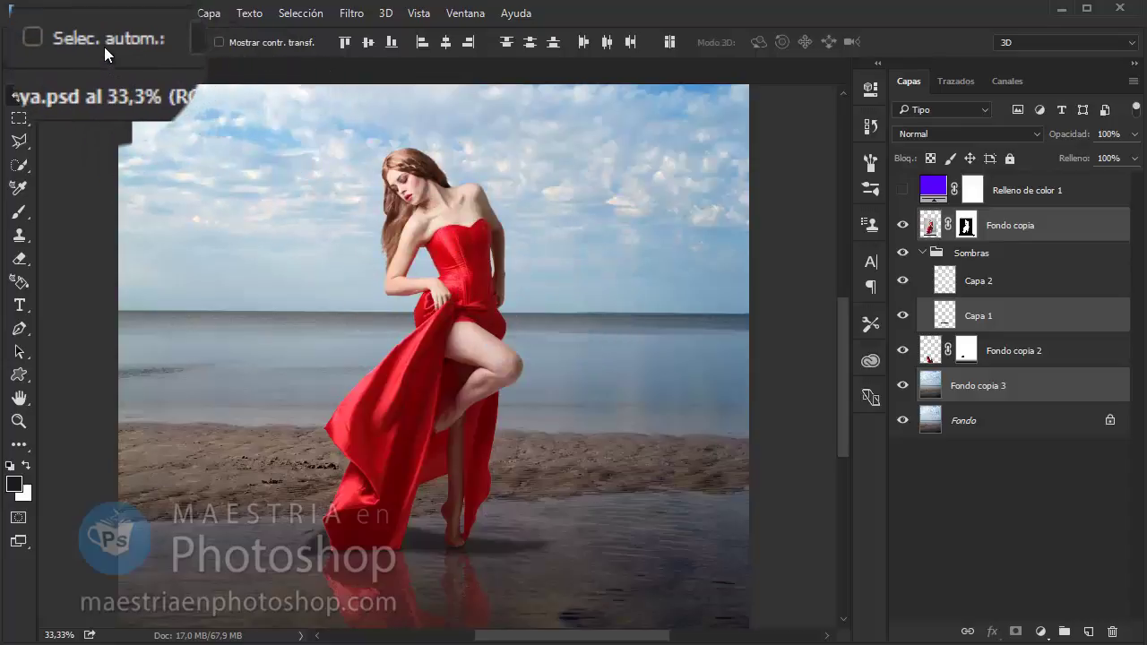
- Nudge the selected layers upward and turn on Show Transform Controls
left_click_drag(489, 314, 502, 265)
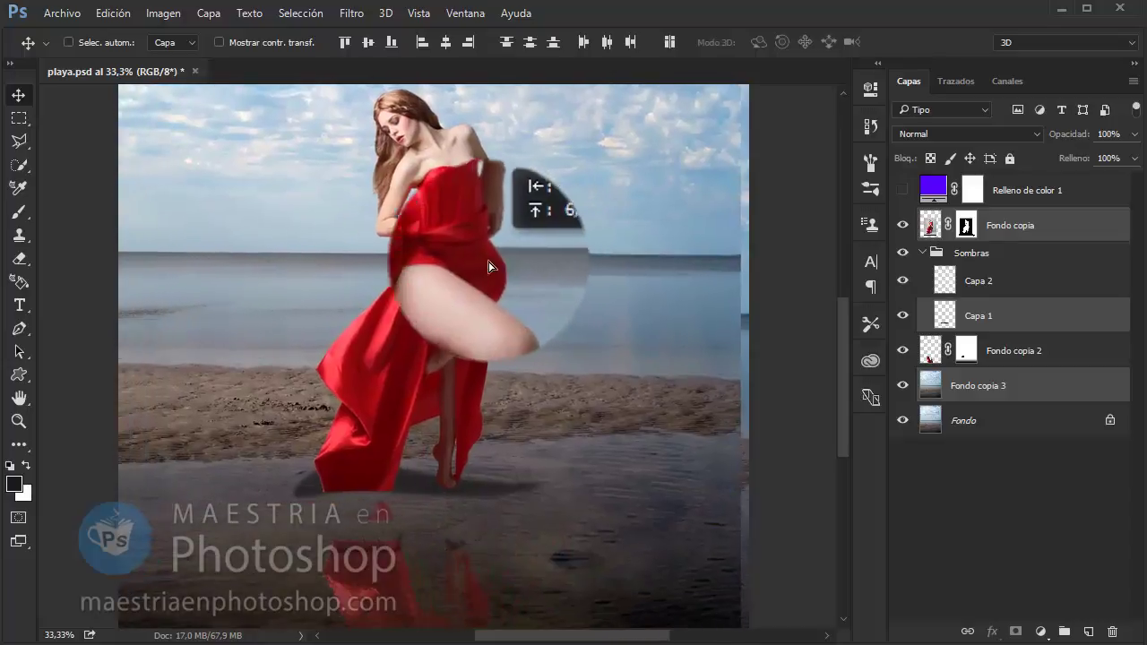
left_click_drag(502, 265, 491, 269)
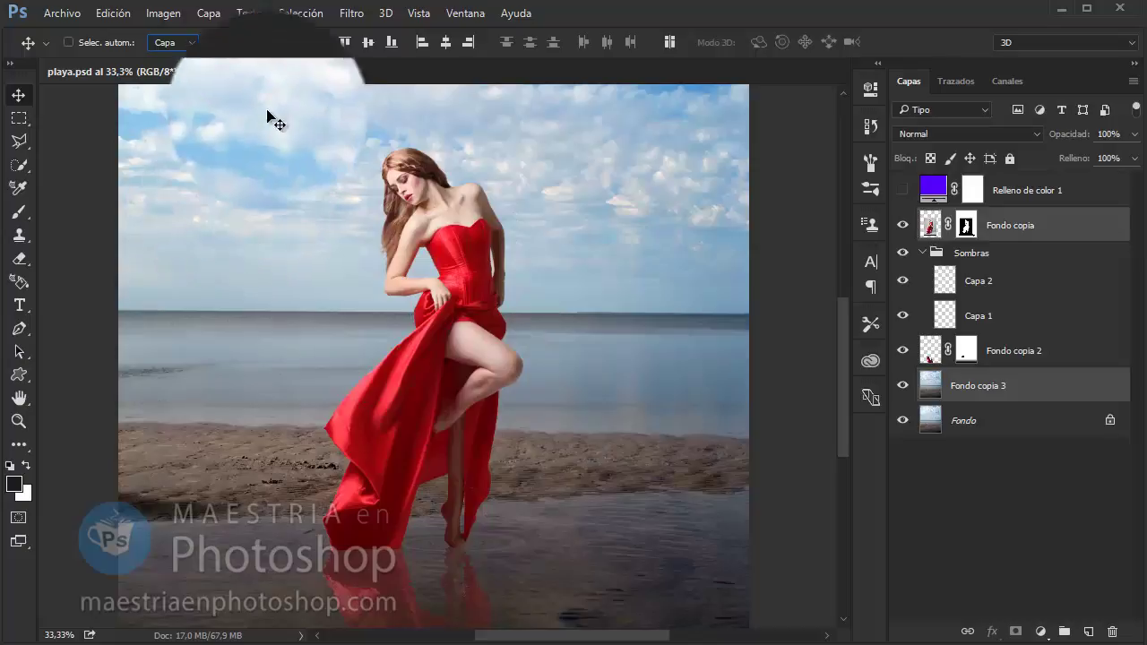
left_click(211, 42)
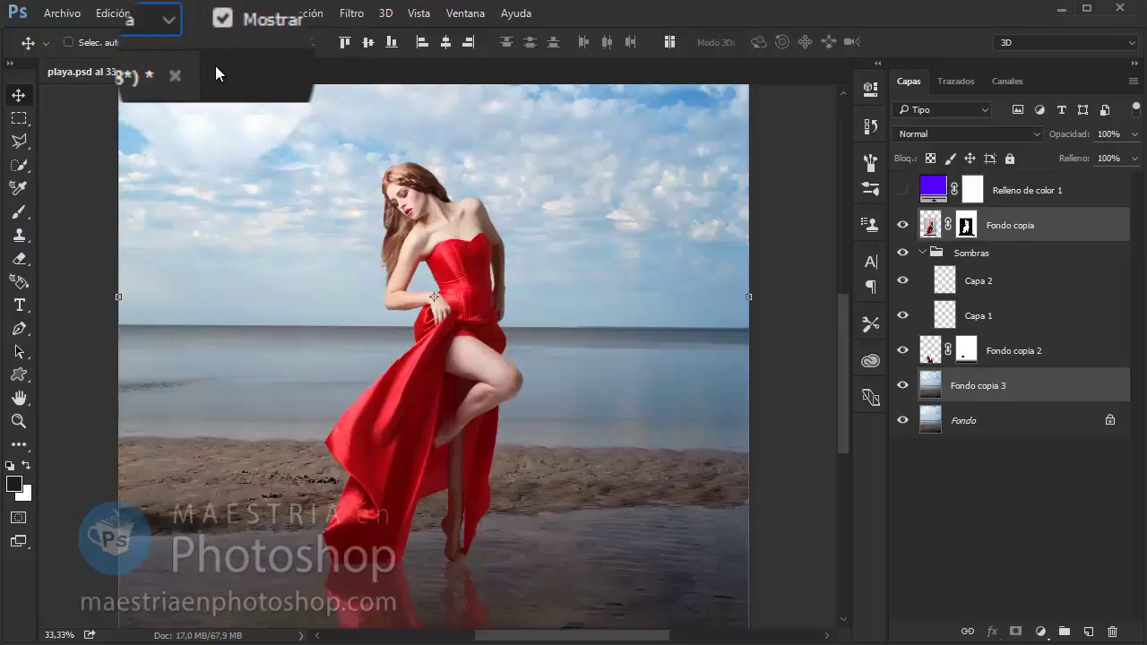
scroll(434, 359, "up", 5)
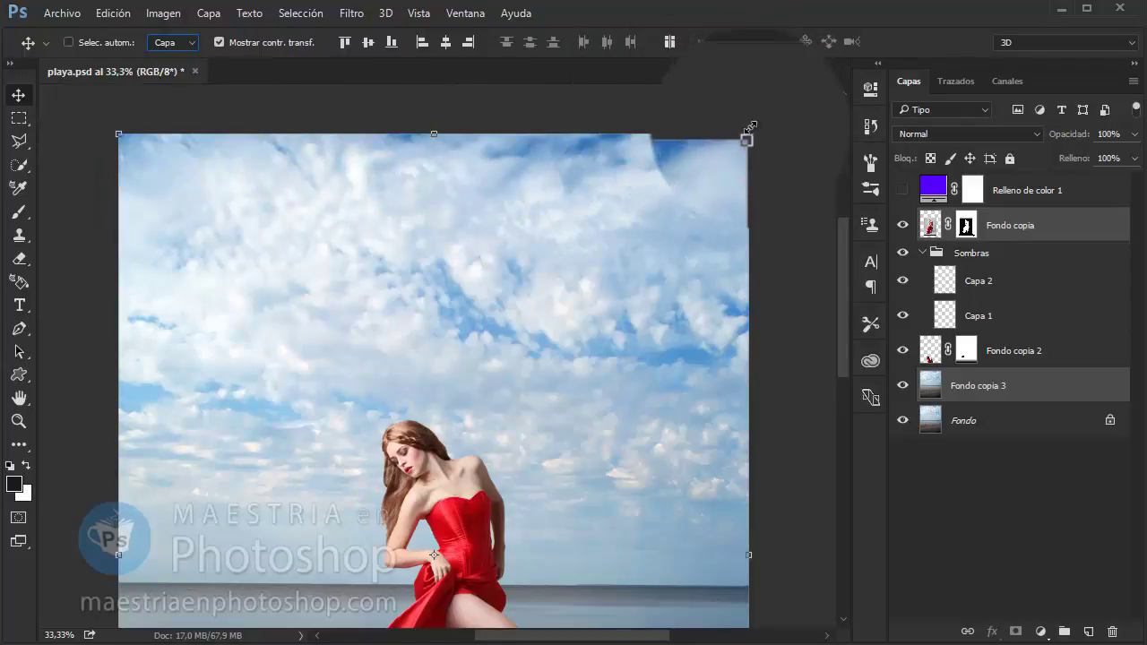
mouse_move(748, 133)
left_mouse_down()
mouse_move(577, 267)
mouse_move(601, 310)
mouse_move(649, 239)
mouse_move(637, 272)
mouse_move(591, 320)
mouse_move(708, 153)
mouse_move(616, 311)
mouse_move(671, 224)
mouse_move(646, 269)
left_mouse_up()
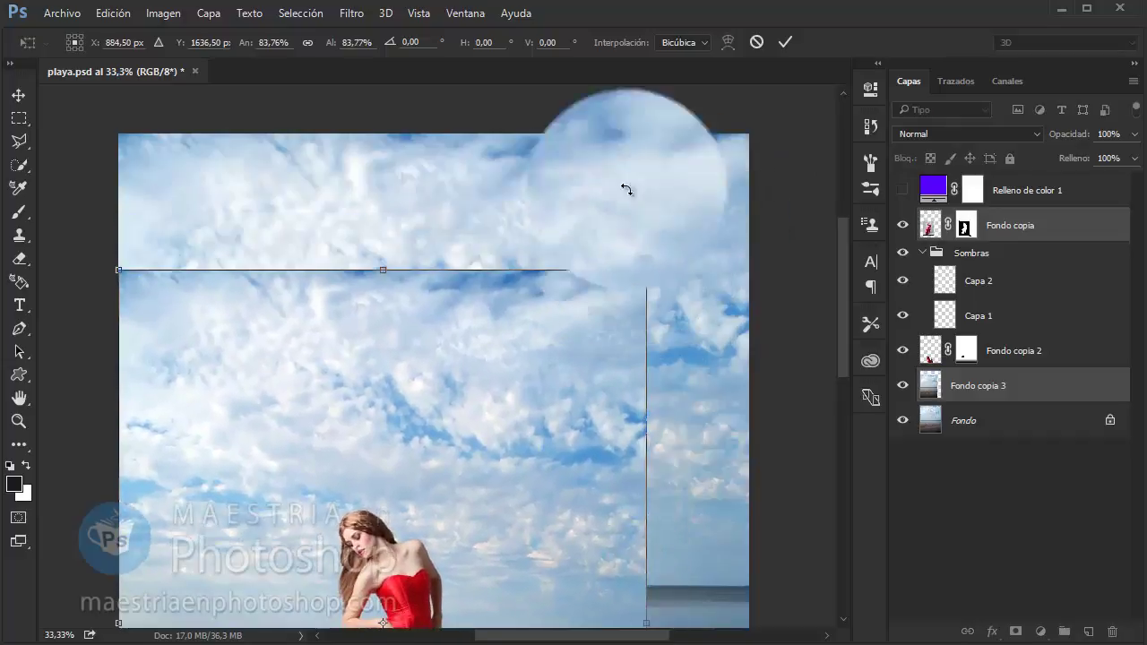
left_click(760, 42)
scroll(573, 210, "down", 3)
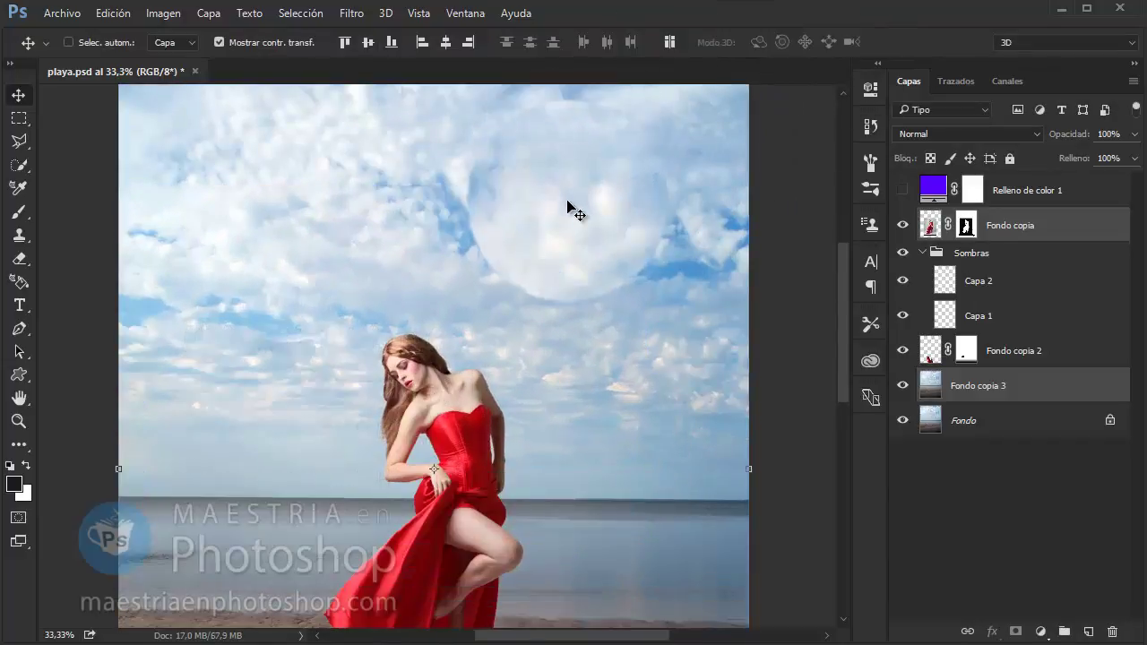
scroll(748, 233, "down", 2)
- Drag Fondo copia 3 down, align horizontal centres, then select Fondo copia 3 and Fondo copia
left_click_drag(751, 235, 737, 363)
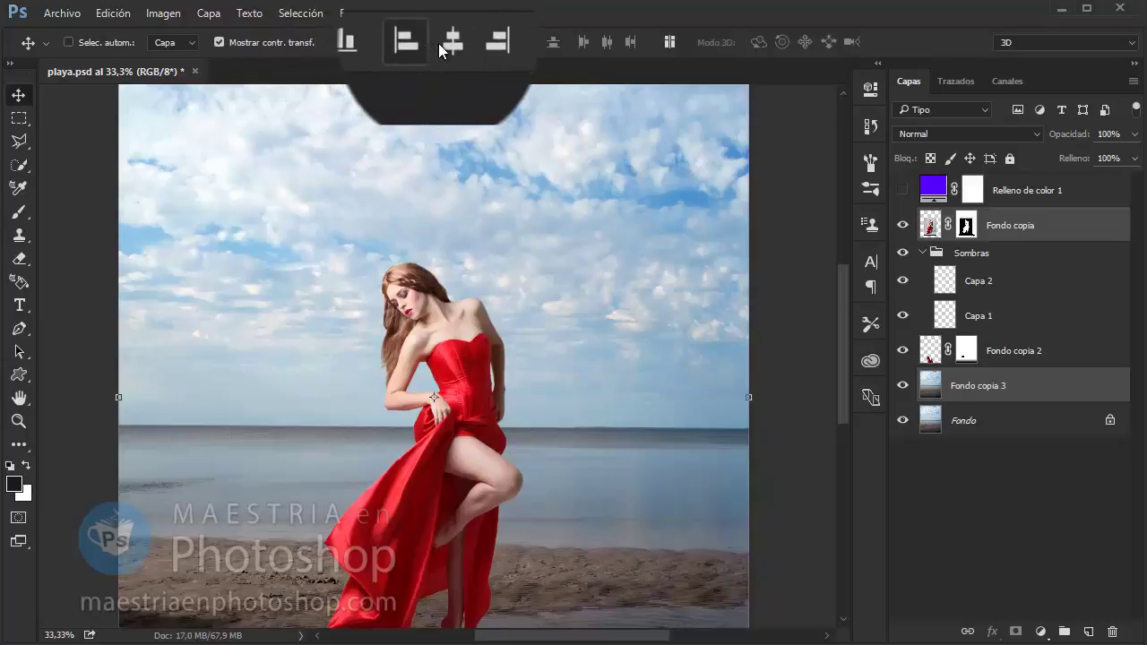
left_click(445, 42)
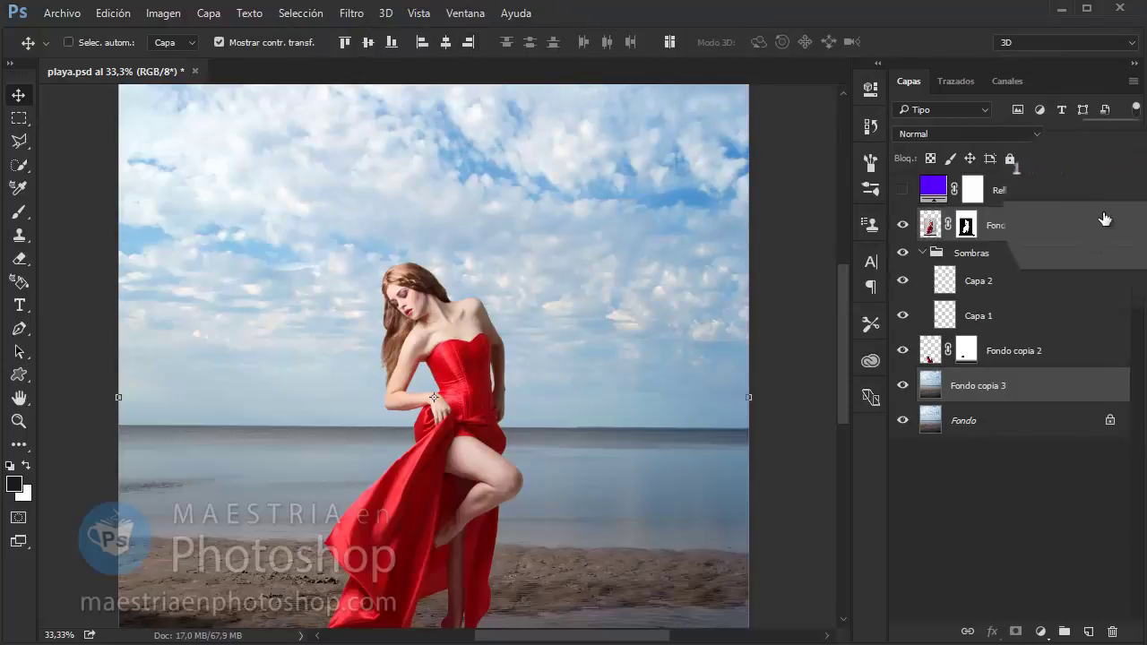
left_click(1063, 387)
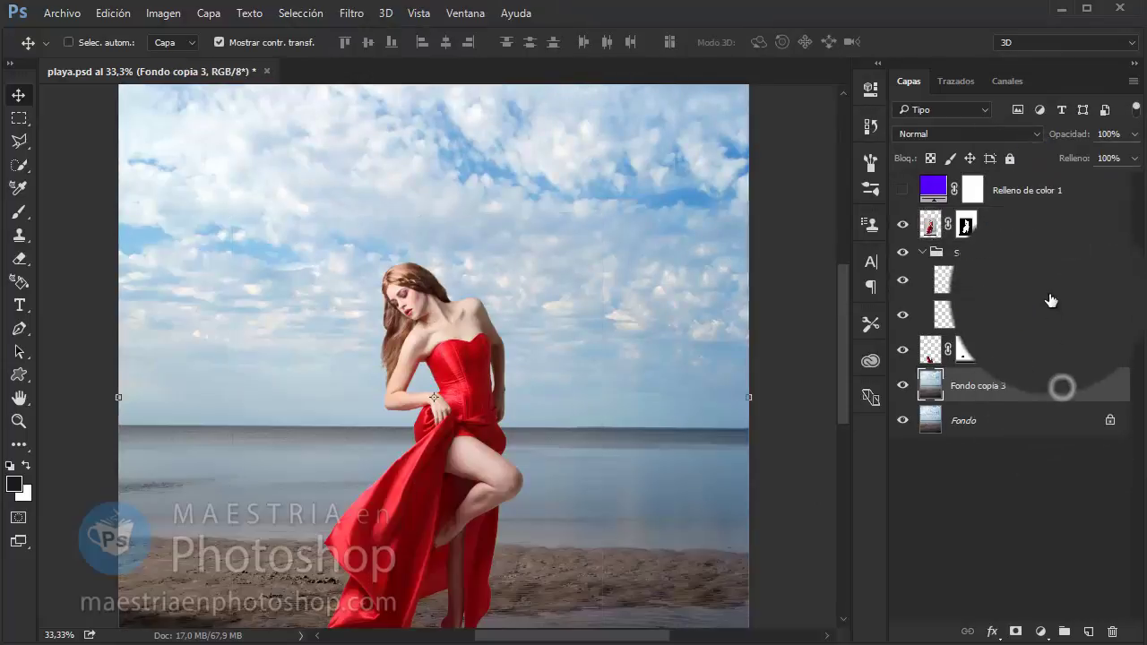
left_click(1054, 225, "ctrl")
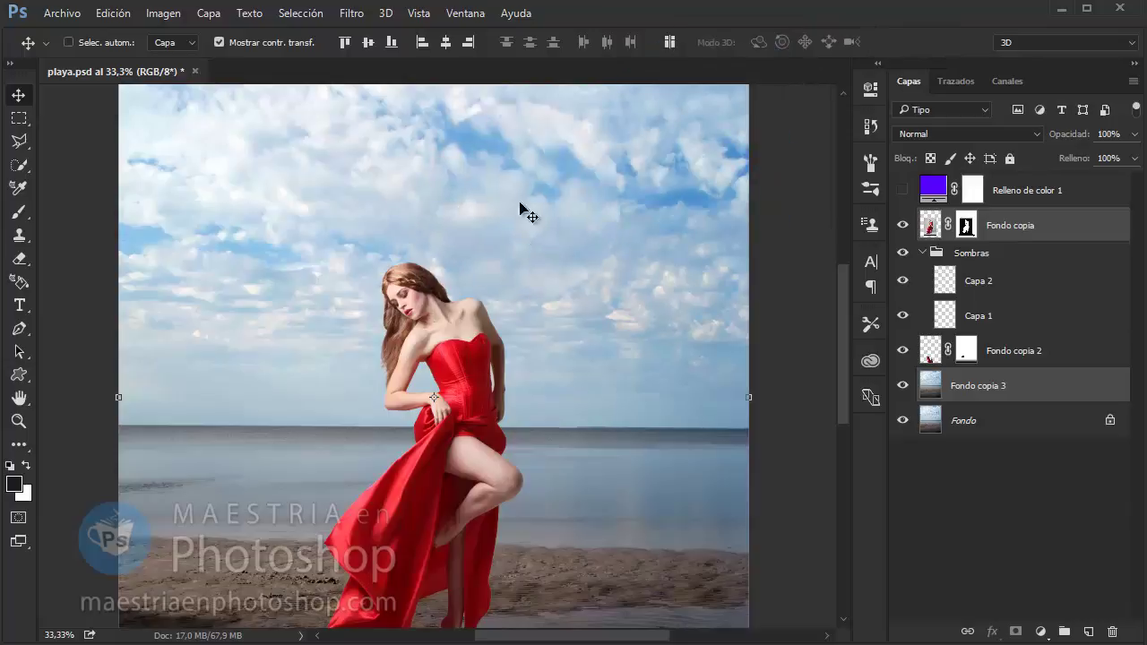
- Try Auto-Align Layers with Esférica projection, then cancel without applying
left_click(662, 33)
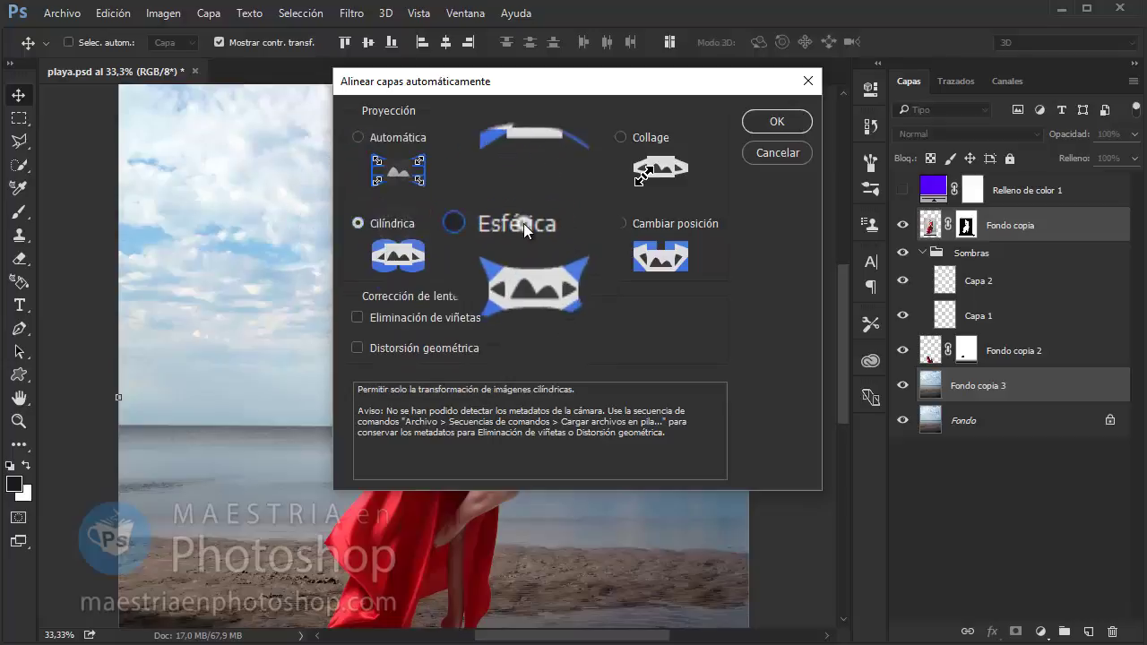
left_click(524, 223)
left_click(783, 144)
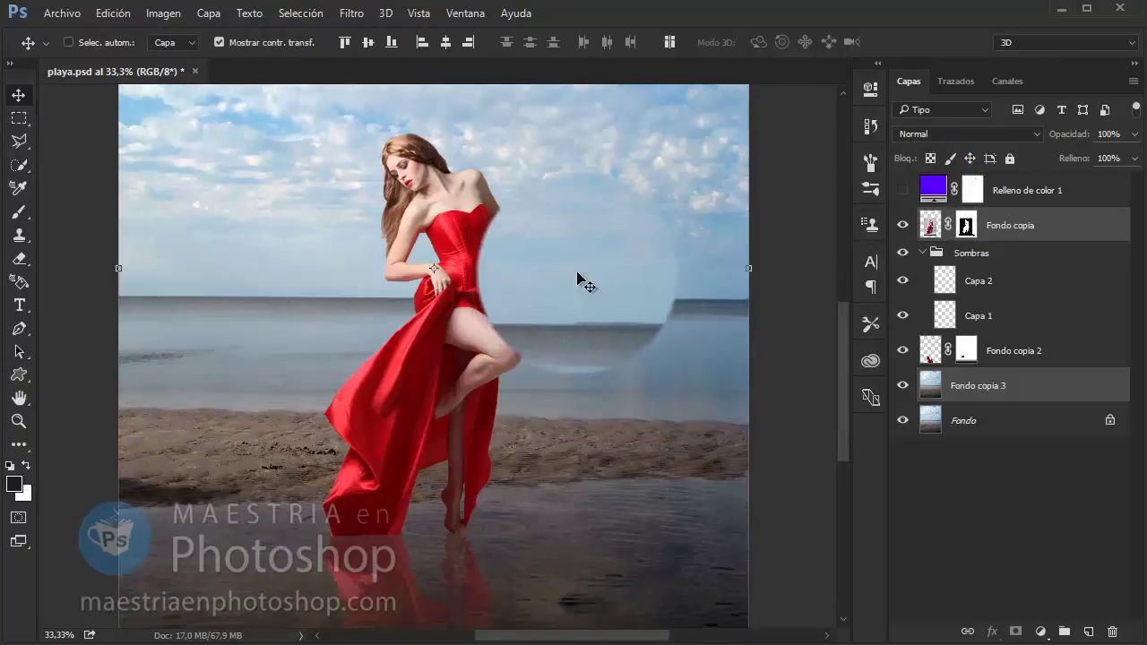
- Select Fondo, then make Fondo copia 3 the active layer
left_click(994, 414)
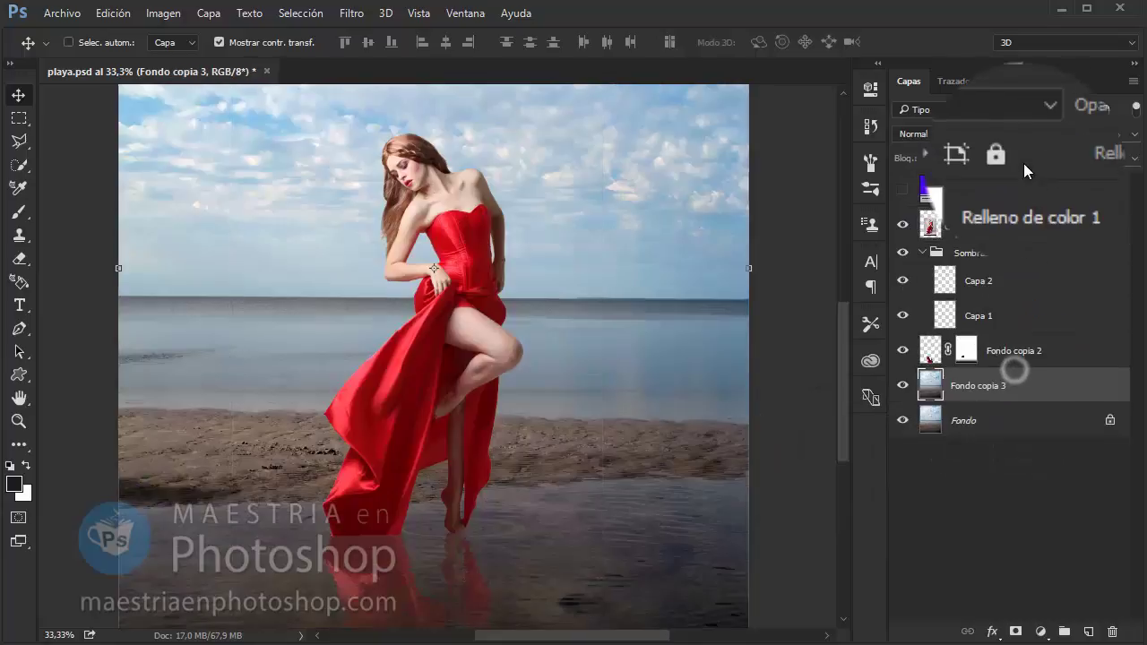
left_click(1029, 387)
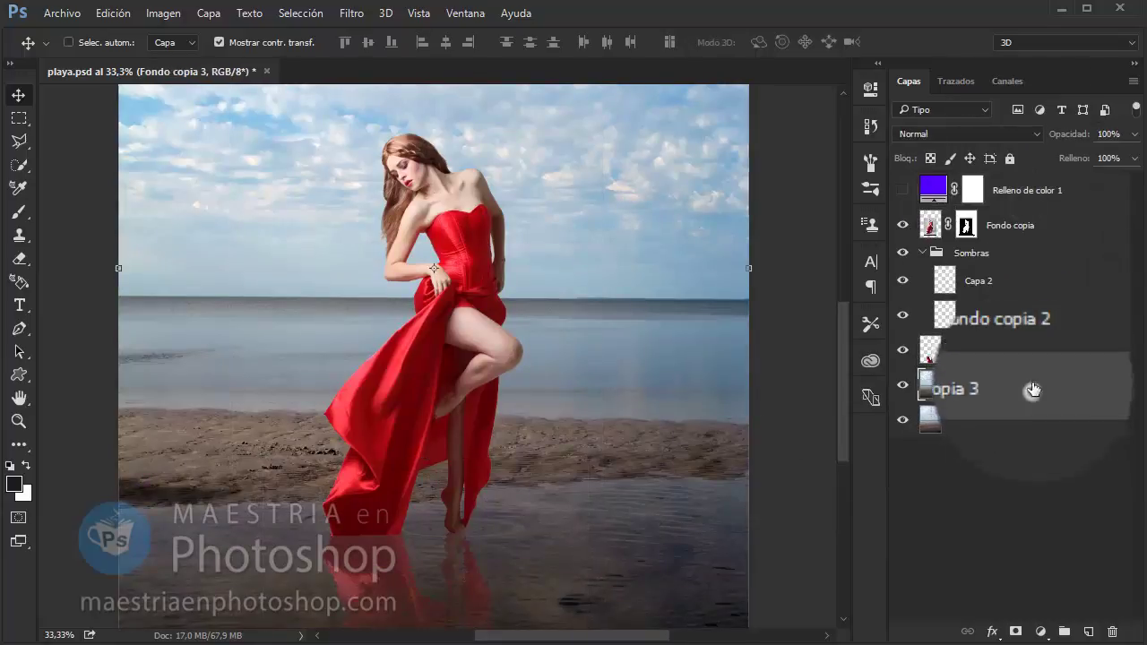